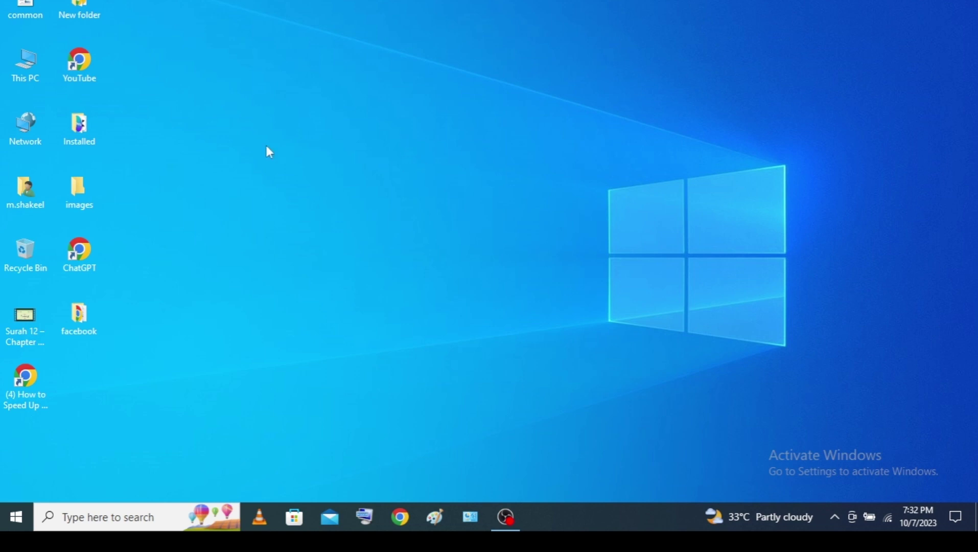
Refresh the desktop and open Computer Management for This PC.
right_click(244, 124)
click(273, 160)
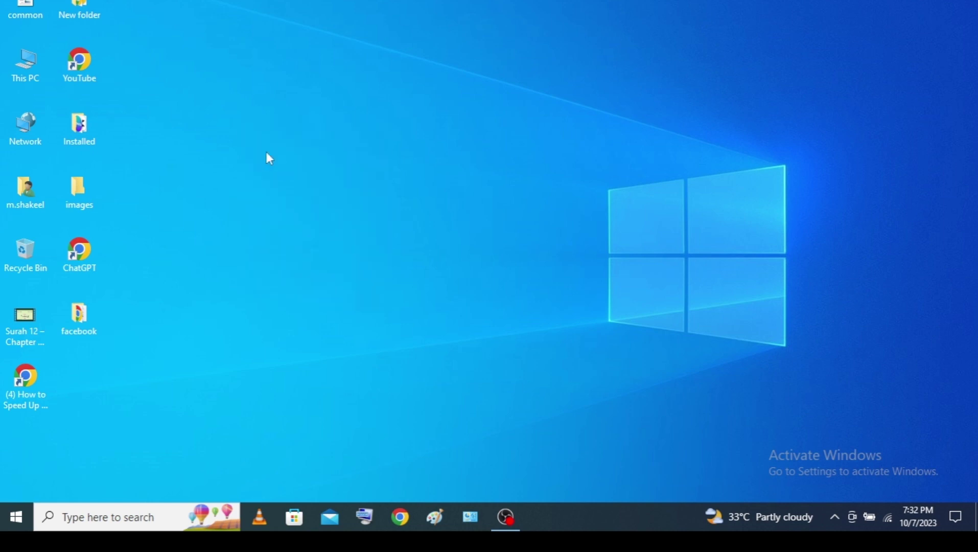
right_click(31, 68)
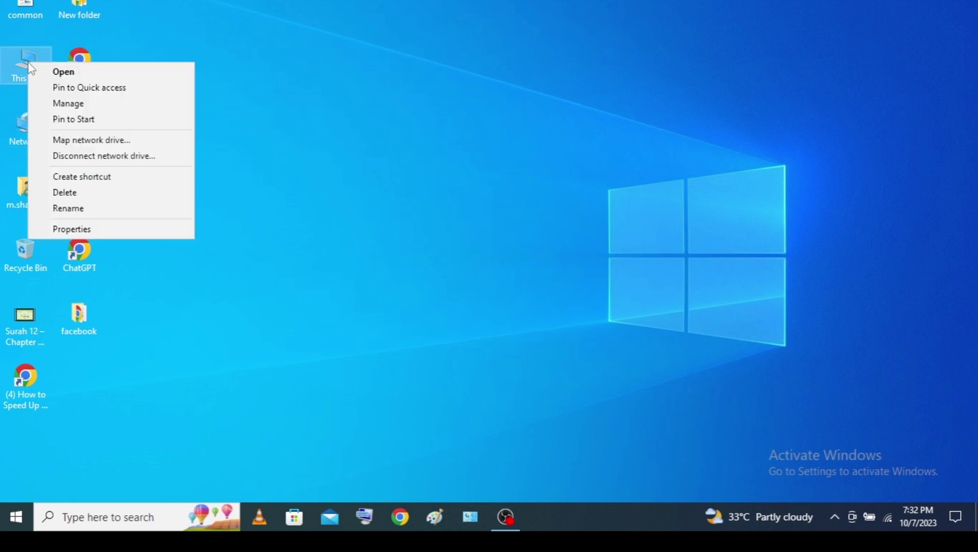
click(65, 104)
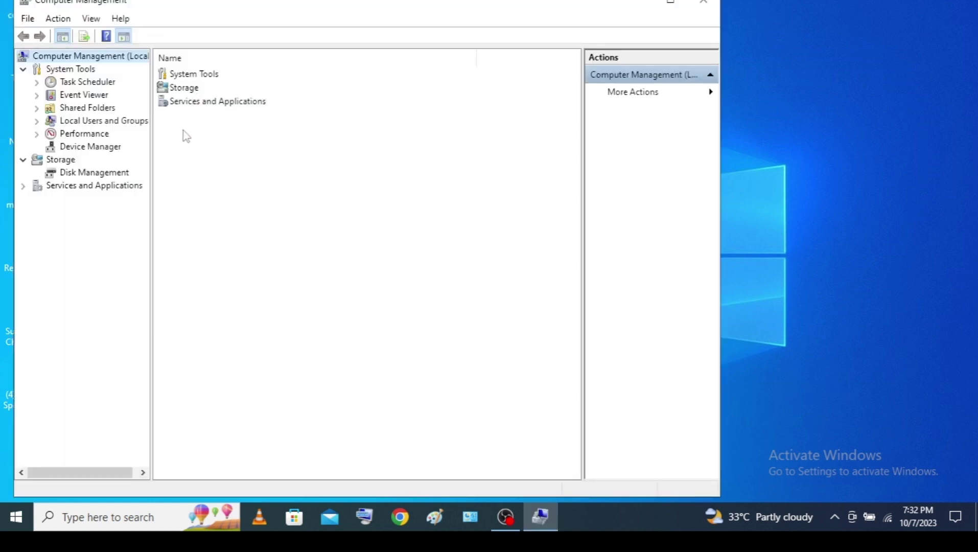
Clear the Application log under Event Viewer's Windows Logs without saving its contents.
click(37, 95)
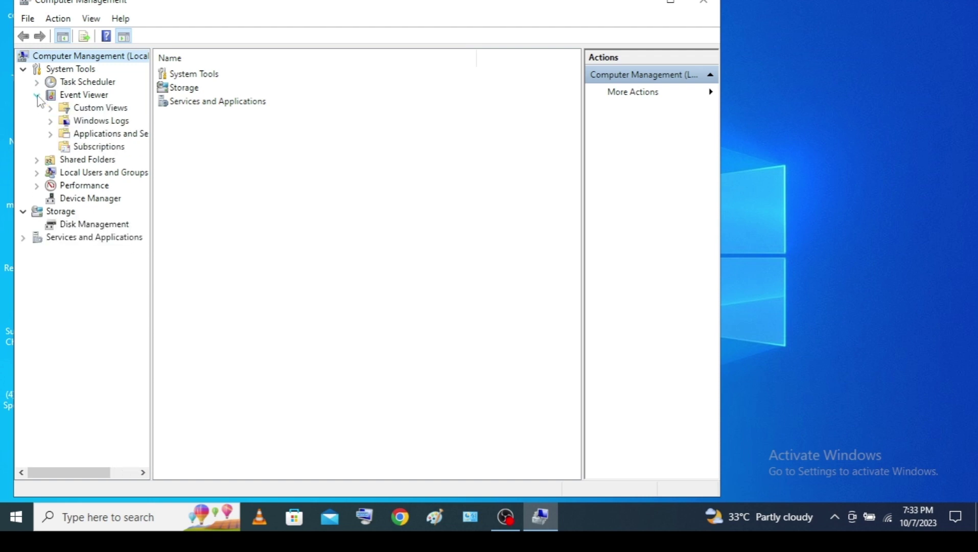
click(50, 122)
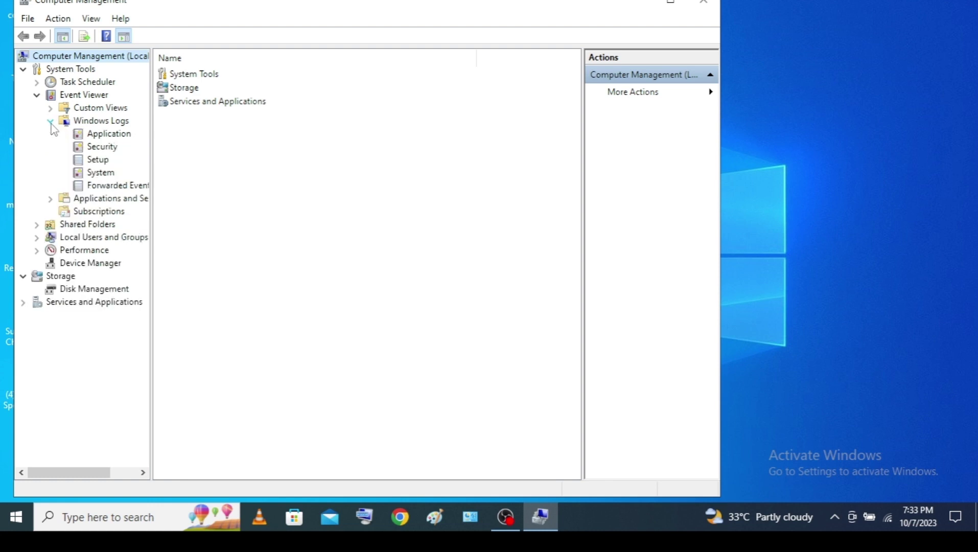
click(100, 135)
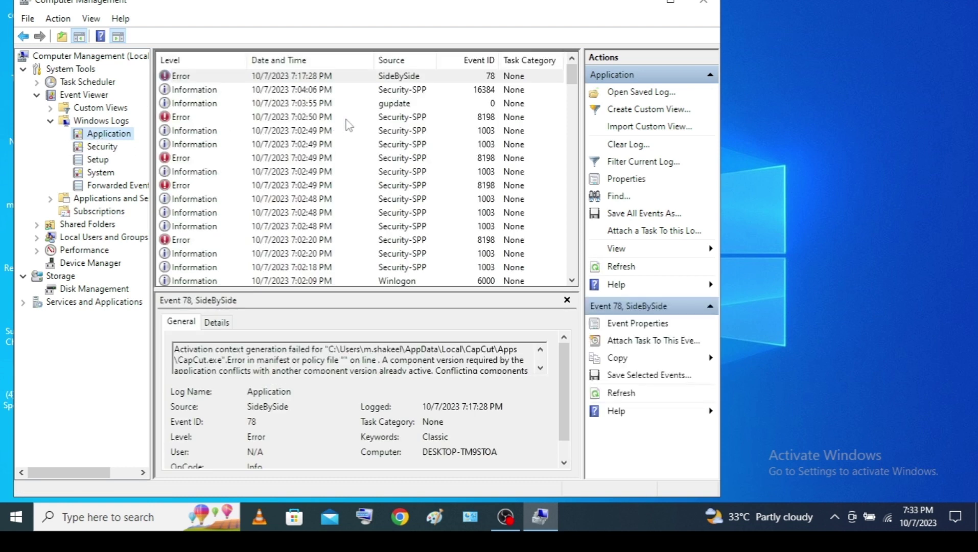
click(621, 147)
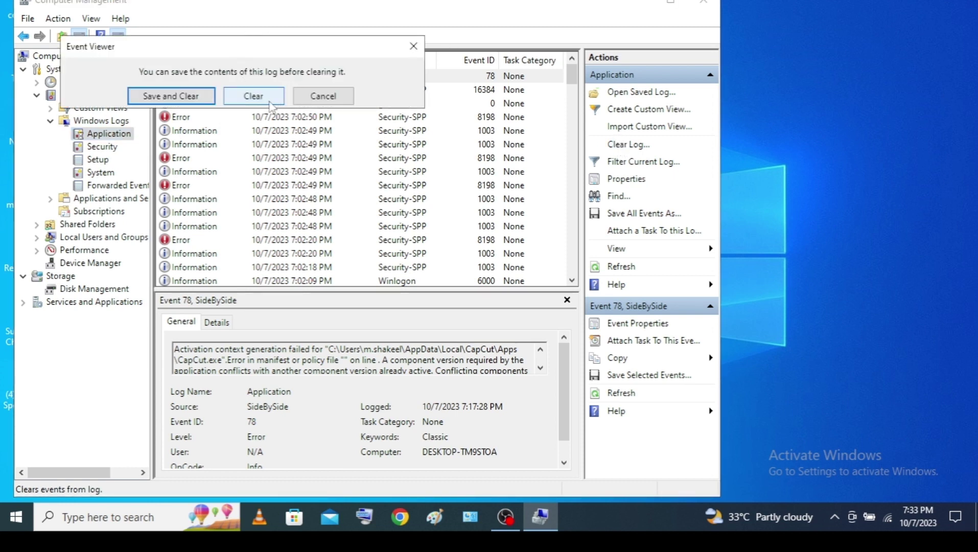
click(254, 97)
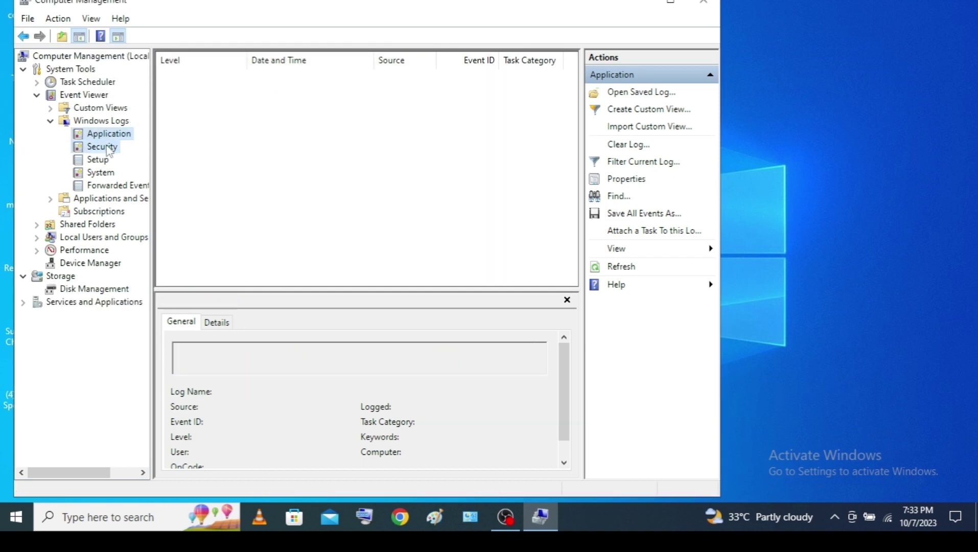
Clear the Security and System logs under Windows Logs without saving them, and close Computer Management.
click(103, 147)
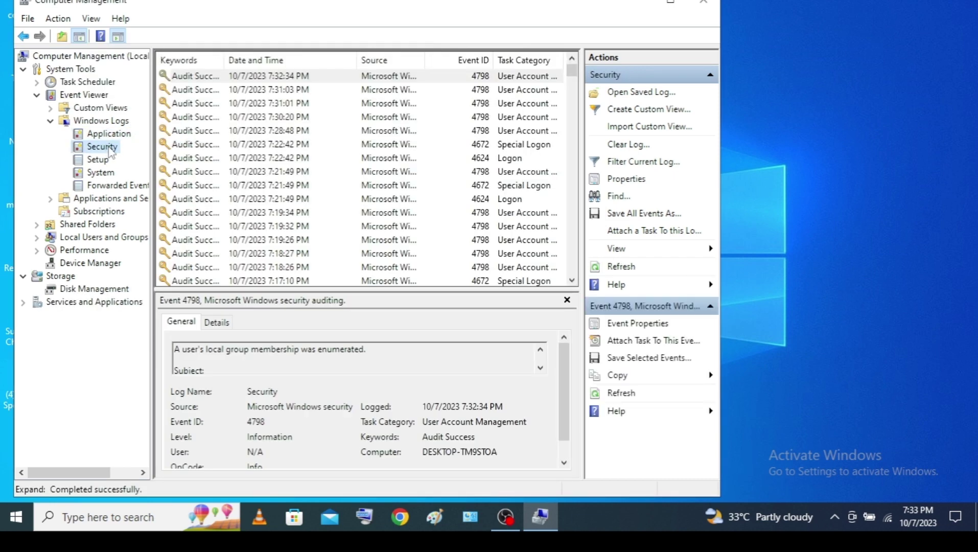
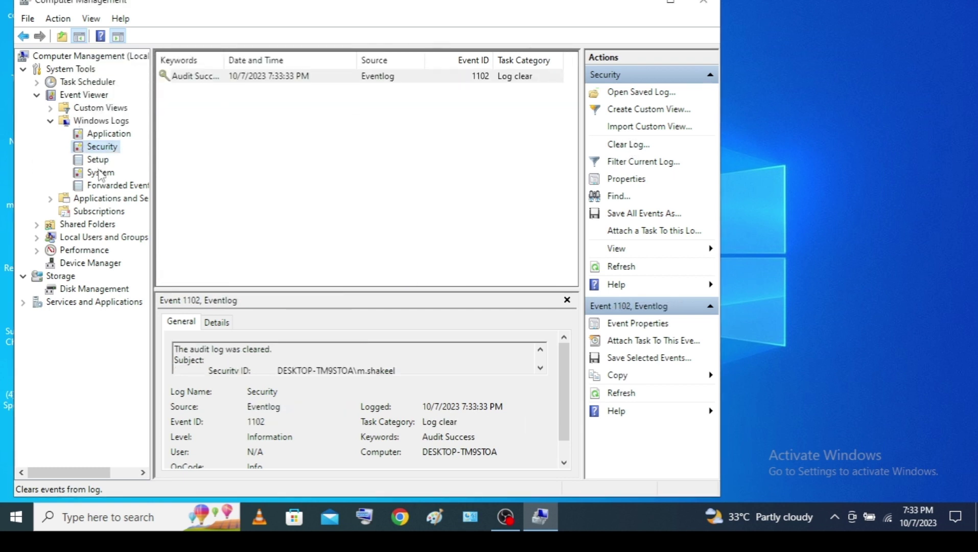
click(98, 160)
click(94, 174)
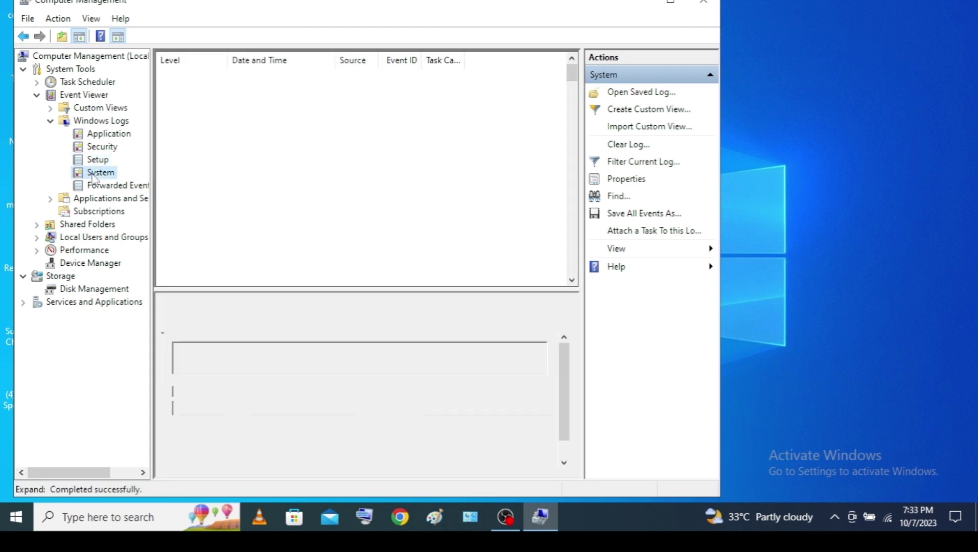
click(622, 148)
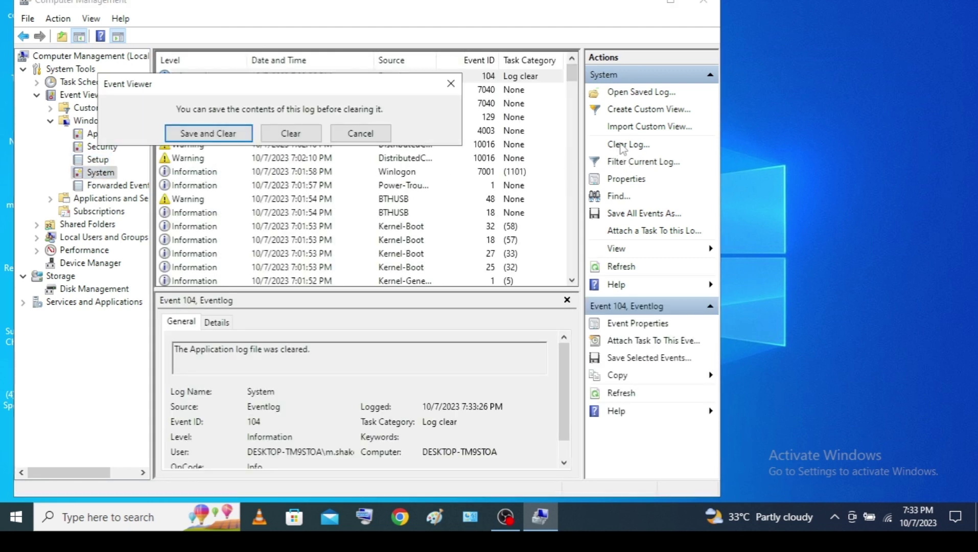
click(303, 134)
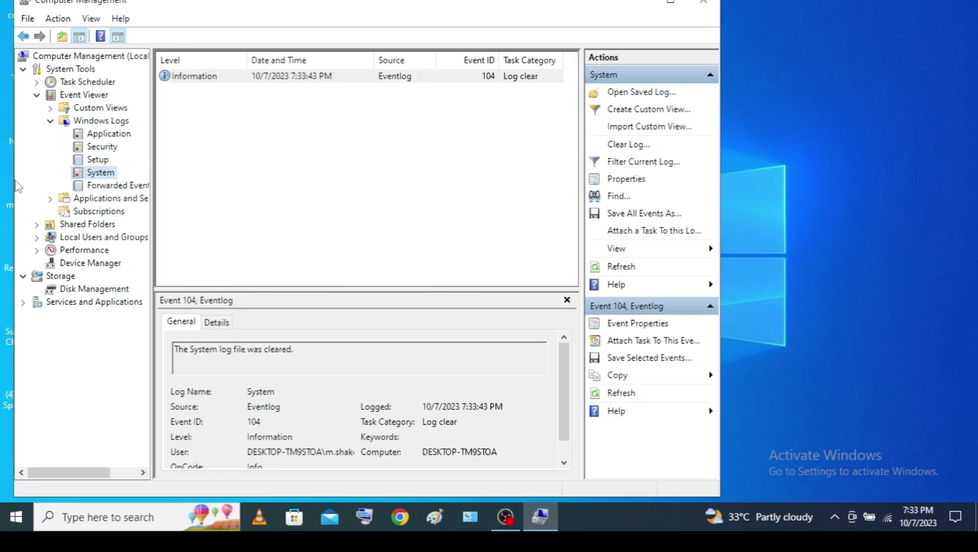
click(83, 187)
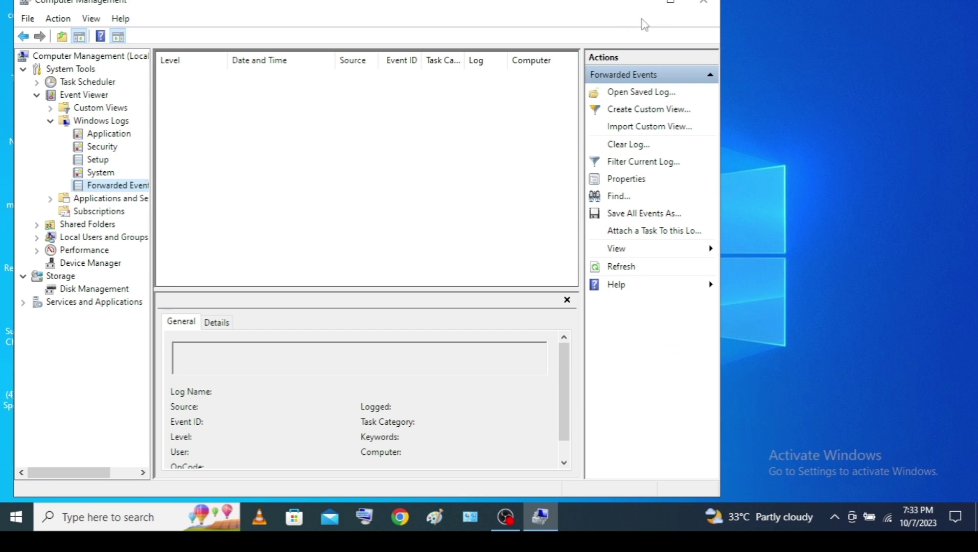
click(704, 8)
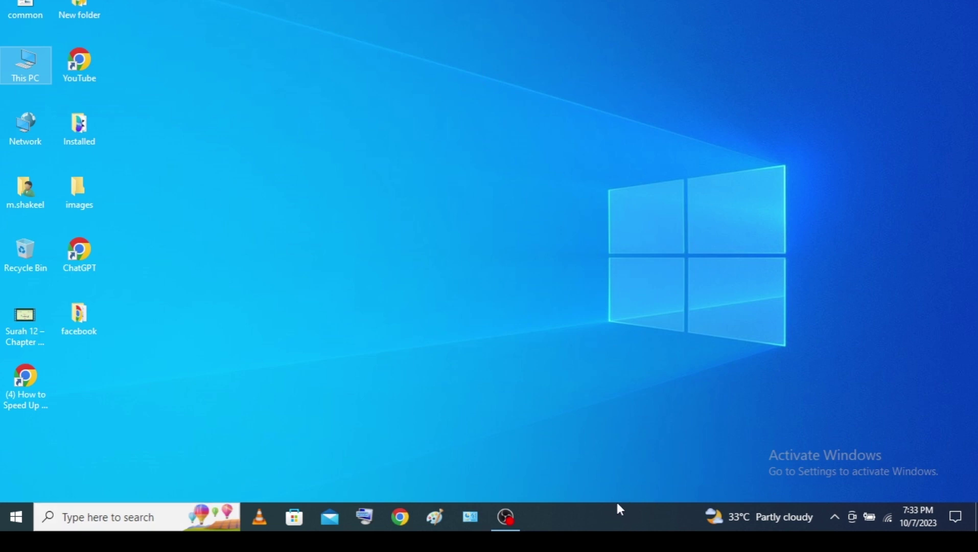
Open Task Manager and show its list of startup programs in a maximized window.
right_click(619, 516)
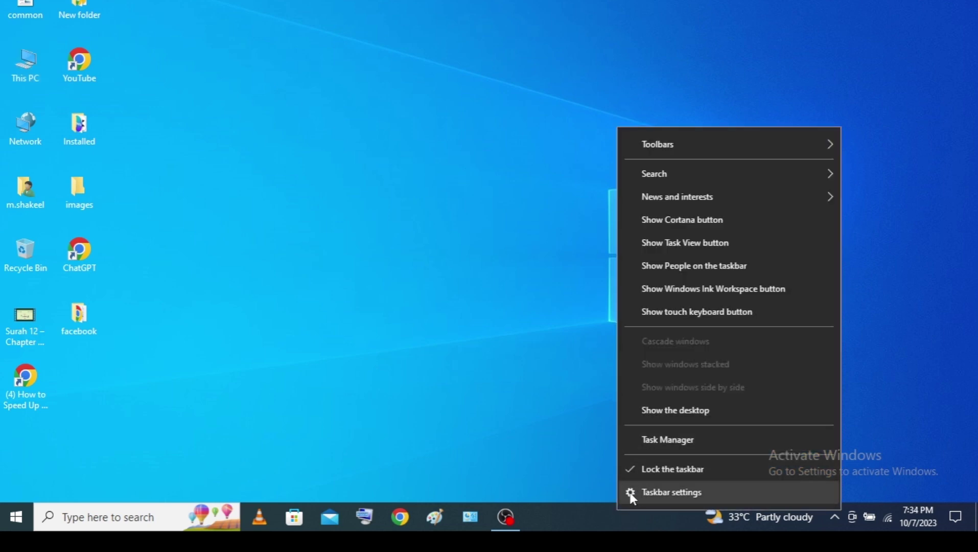
click(666, 440)
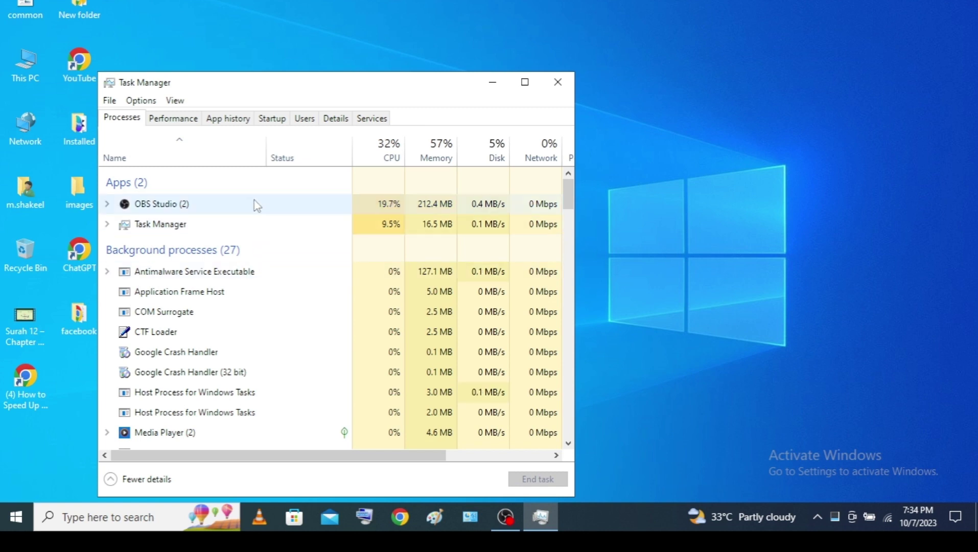
click(276, 118)
click(525, 81)
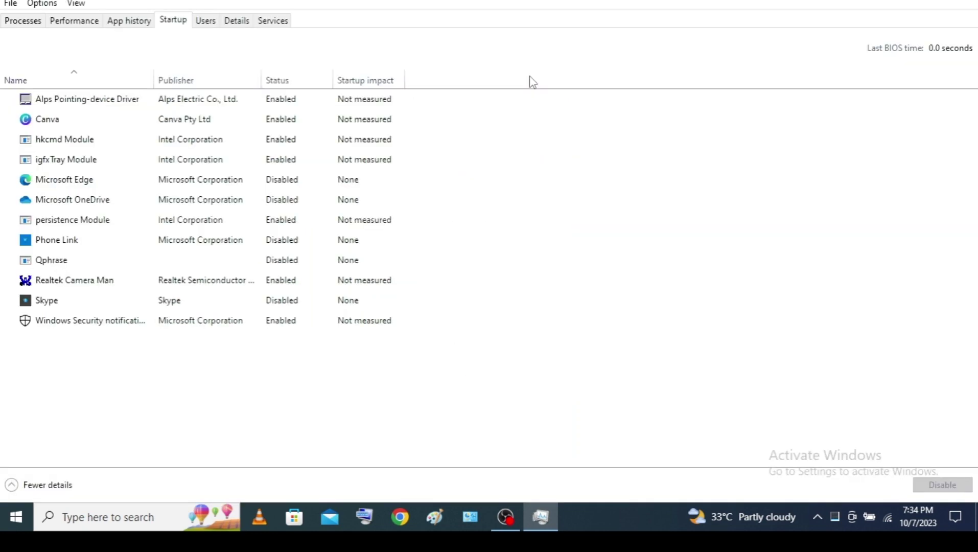
Disable the startup entries Alps Pointing-device Driver, Canva, hkcmd Module and igfxTray Module.
right_click(289, 101)
click(327, 107)
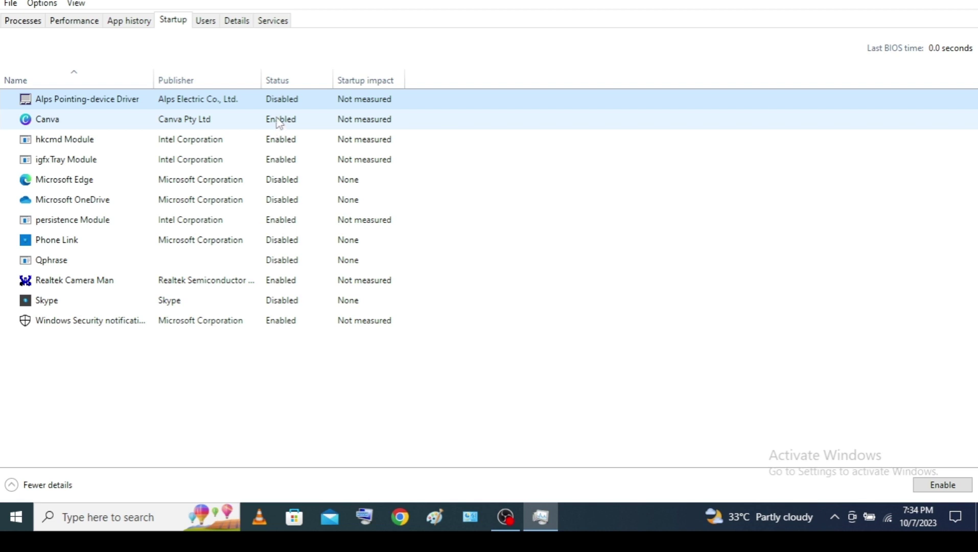
right_click(279, 122)
click(308, 125)
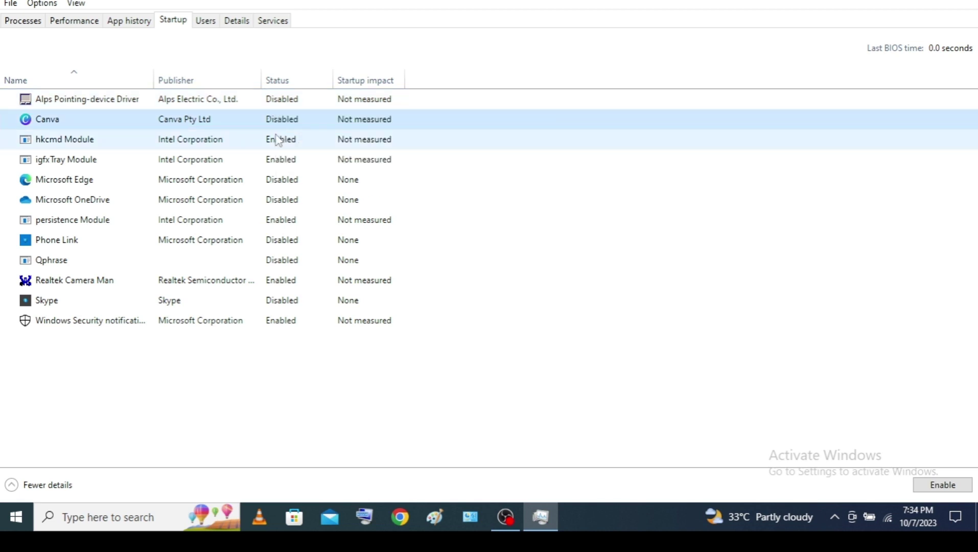
right_click(278, 139)
click(299, 143)
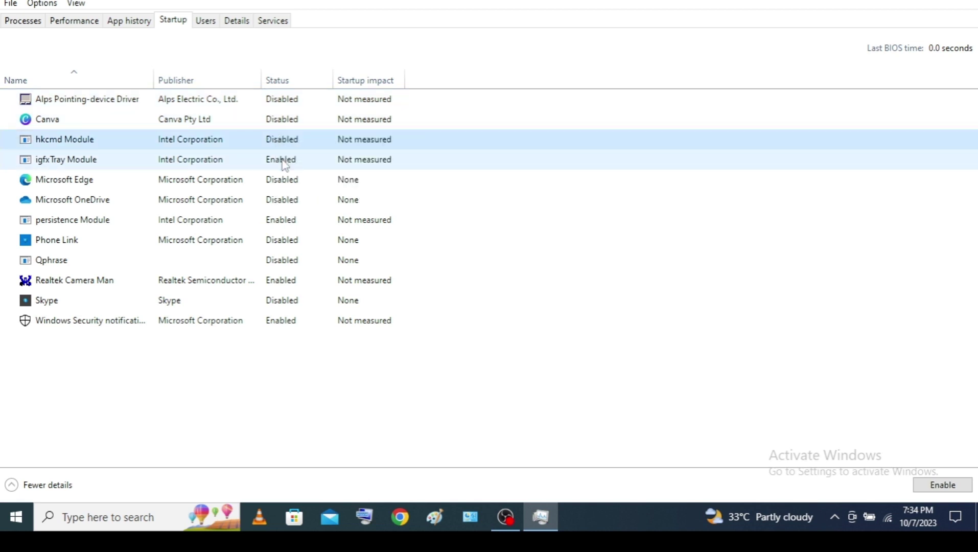
right_click(282, 161)
click(308, 166)
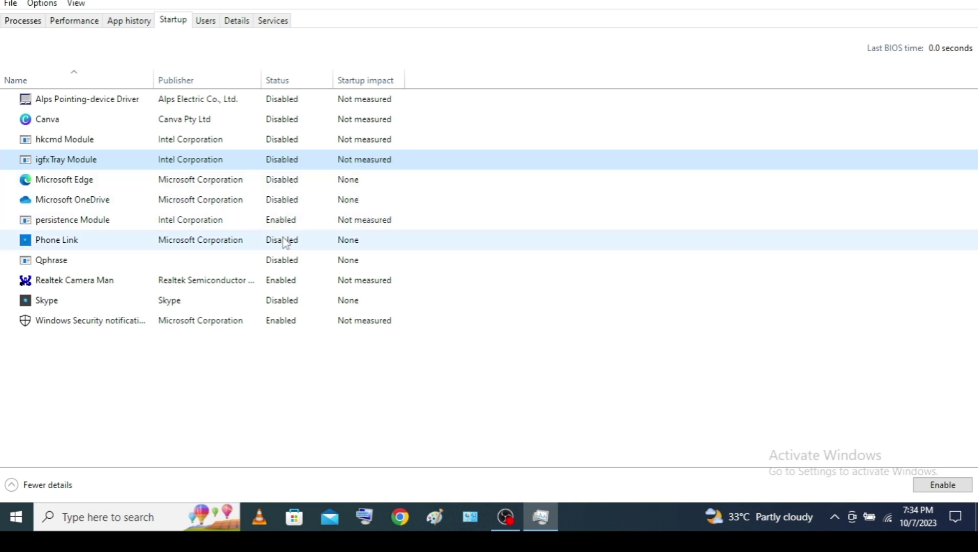
Disable the startup entries persistence Module, Realtek Camera Man and Windows Security notification, and close Task Manager.
right_click(281, 220)
click(316, 224)
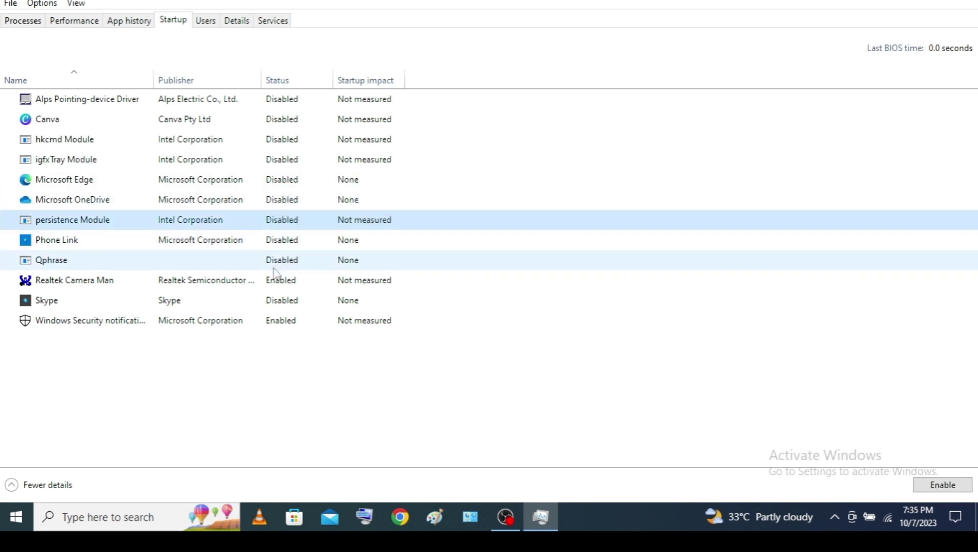
right_click(278, 280)
click(274, 327)
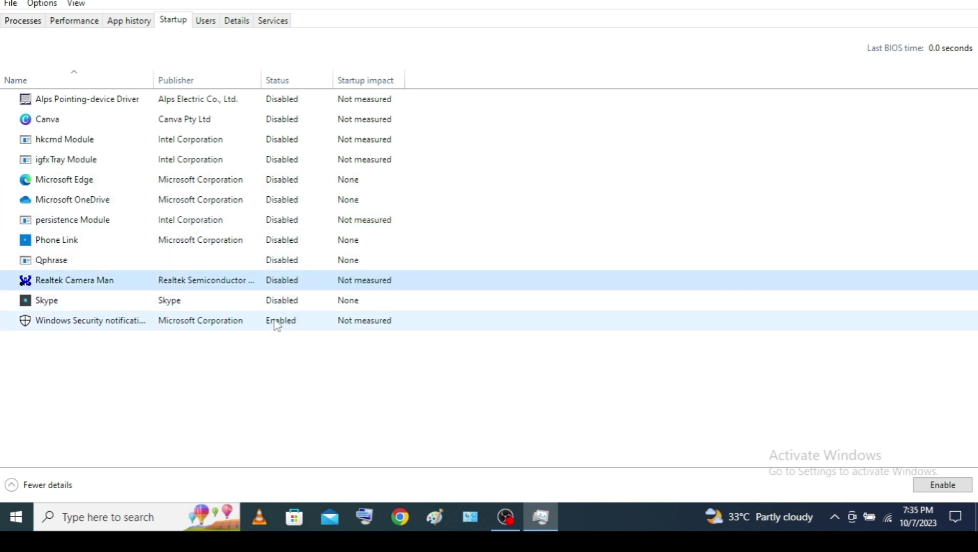
right_click(276, 327)
click(295, 330)
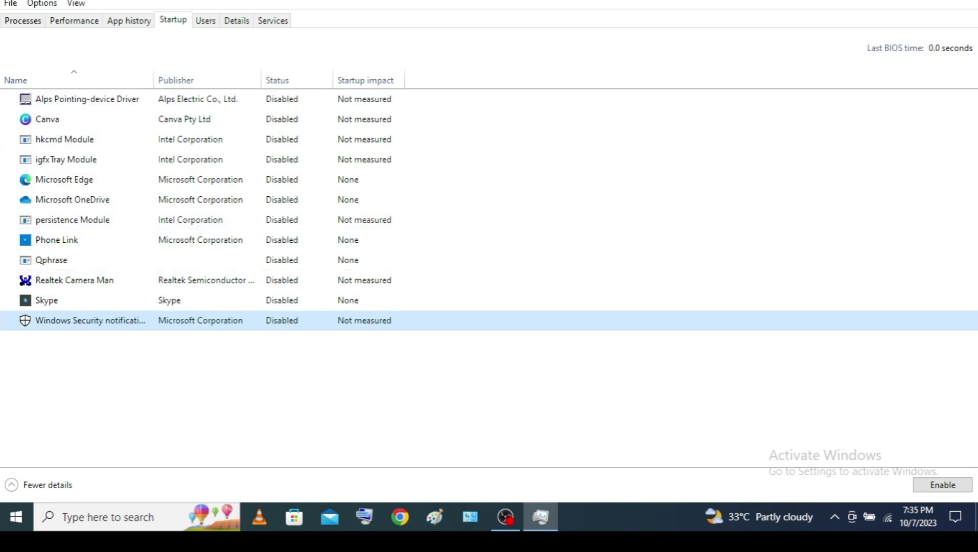
key(alt+F4)
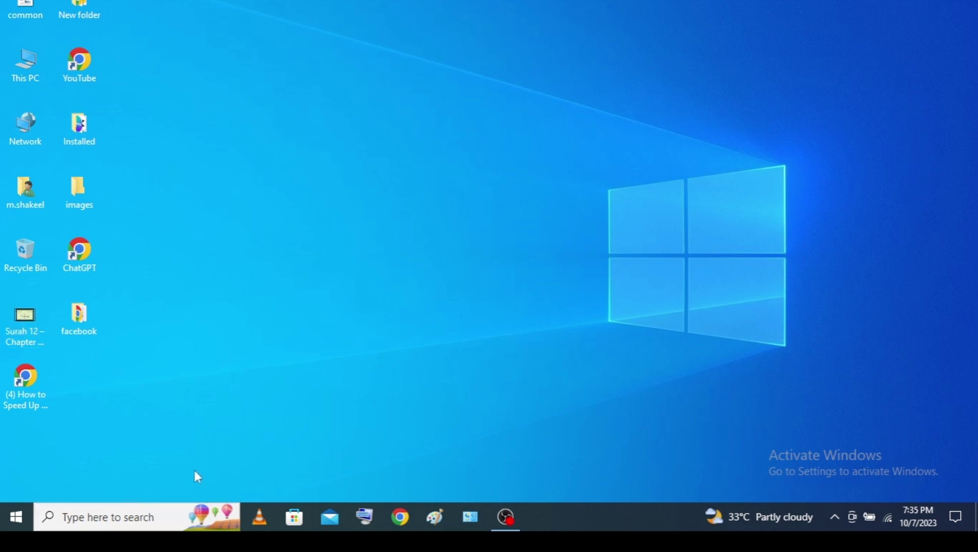
Open the advanced system settings from Windows search and bring up the Performance settings.
click(49, 519)
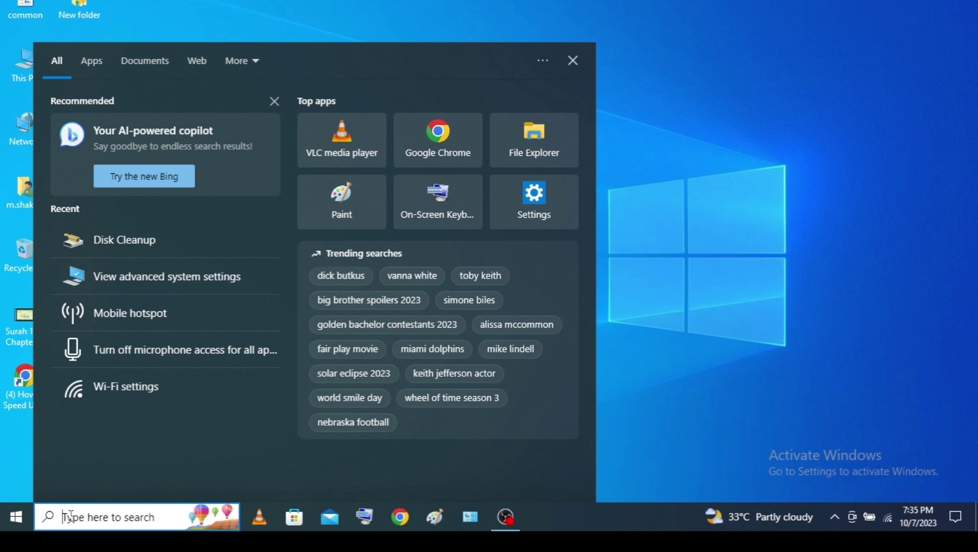
right_click(105, 276)
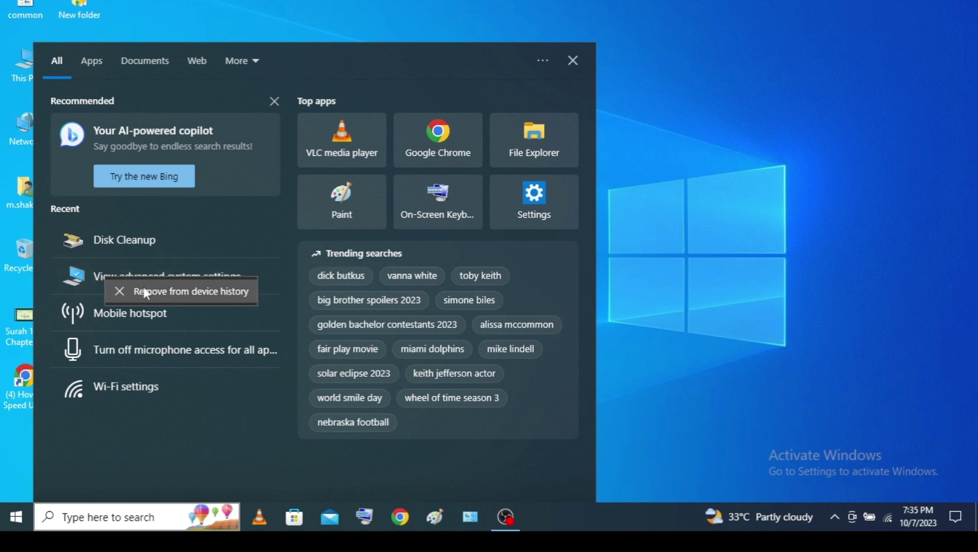
click(99, 273)
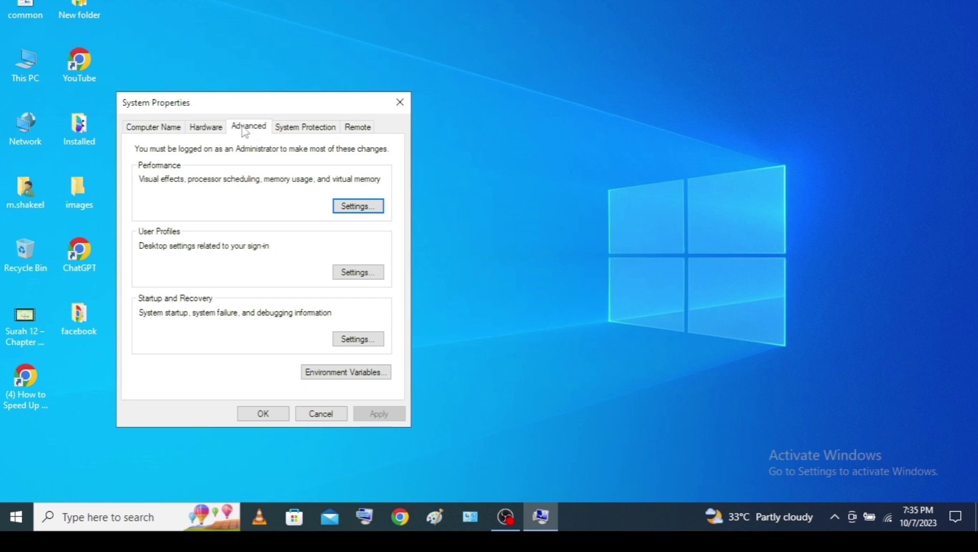
click(364, 212)
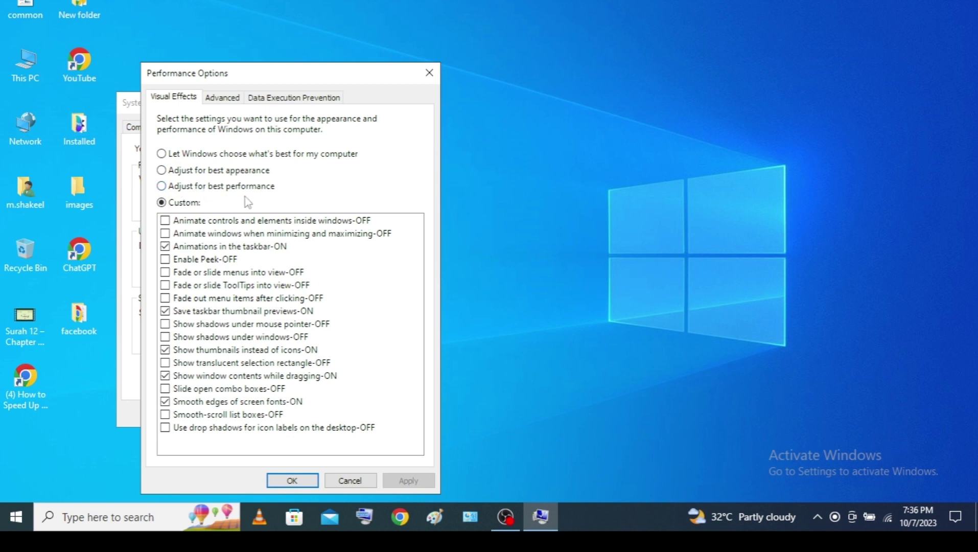
Adjust the visual effects for best performance, but keep Animations in the taskbar and Save taskbar thumbnail previews on.
click(162, 187)
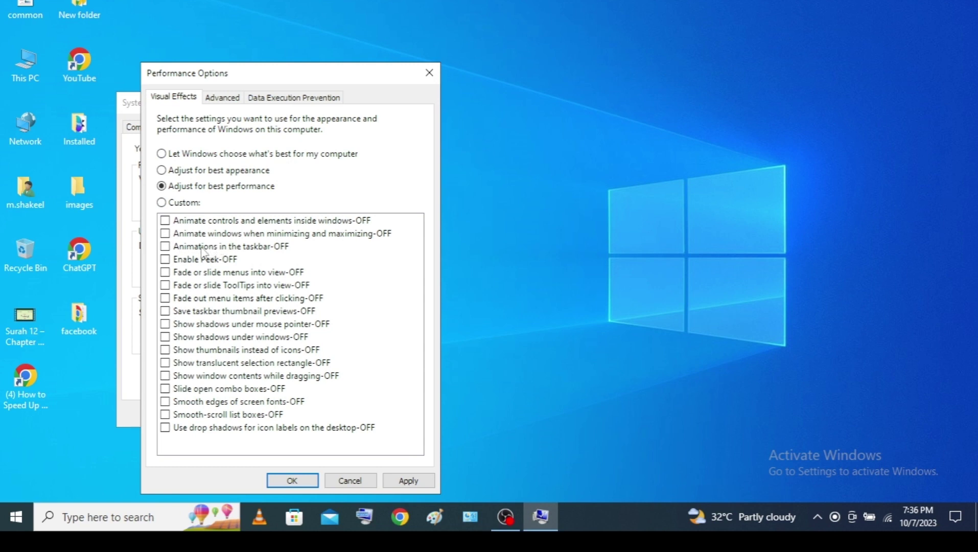
click(166, 248)
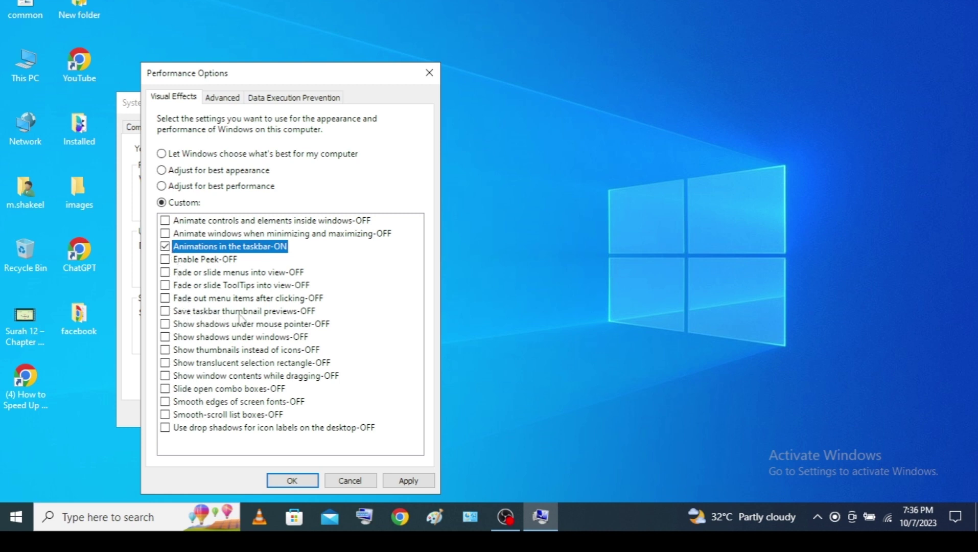
click(166, 311)
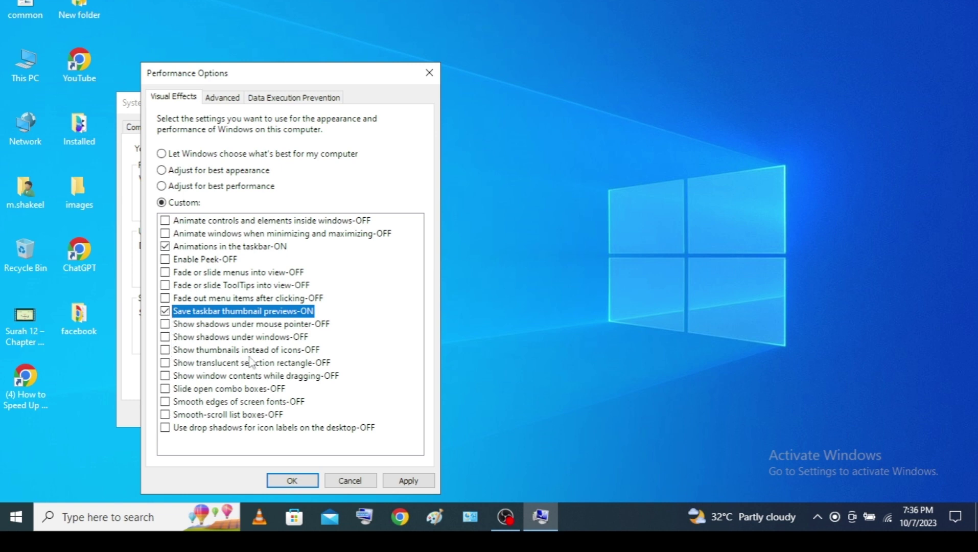
Enable thumbnails instead of icons, window contents while dragging and smooth edges of screen fonts, apply the settings and close System Properties.
click(166, 350)
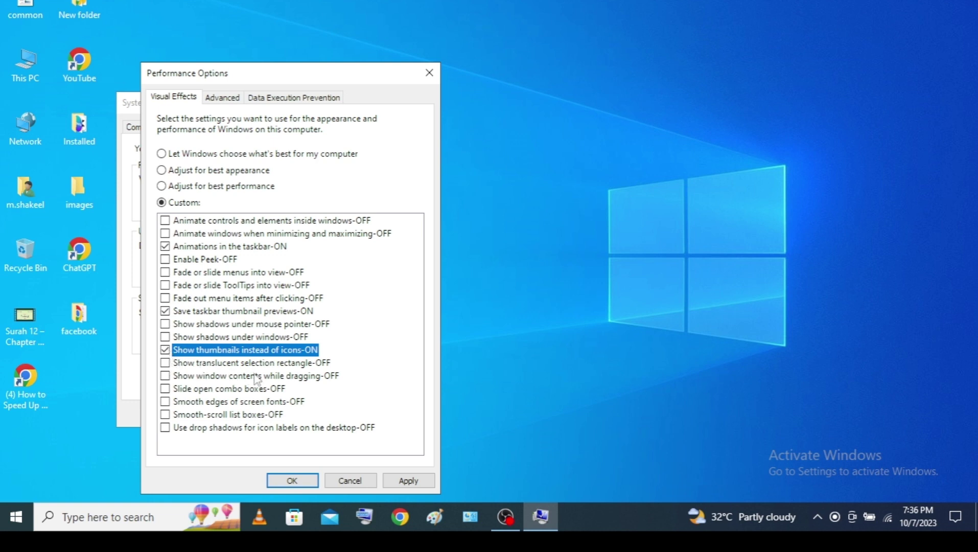
click(165, 377)
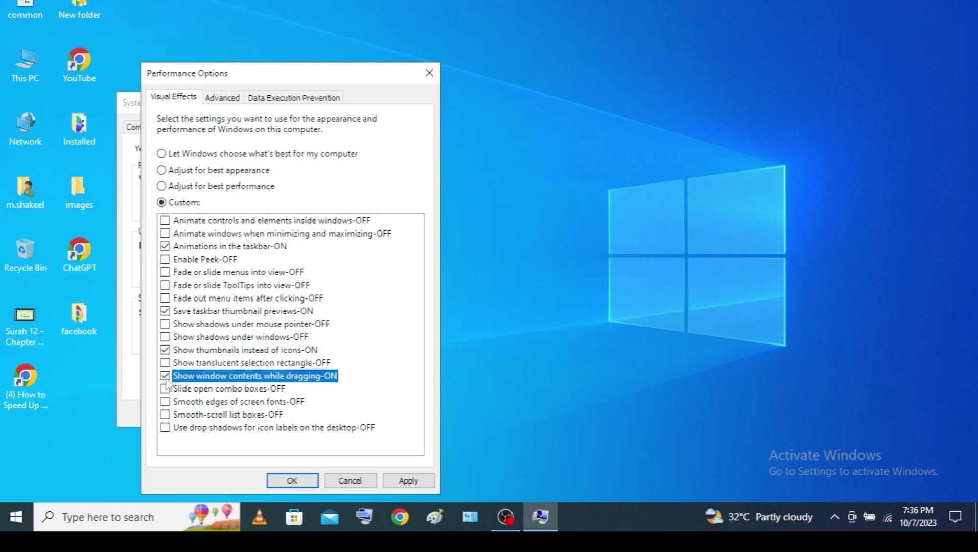
click(167, 403)
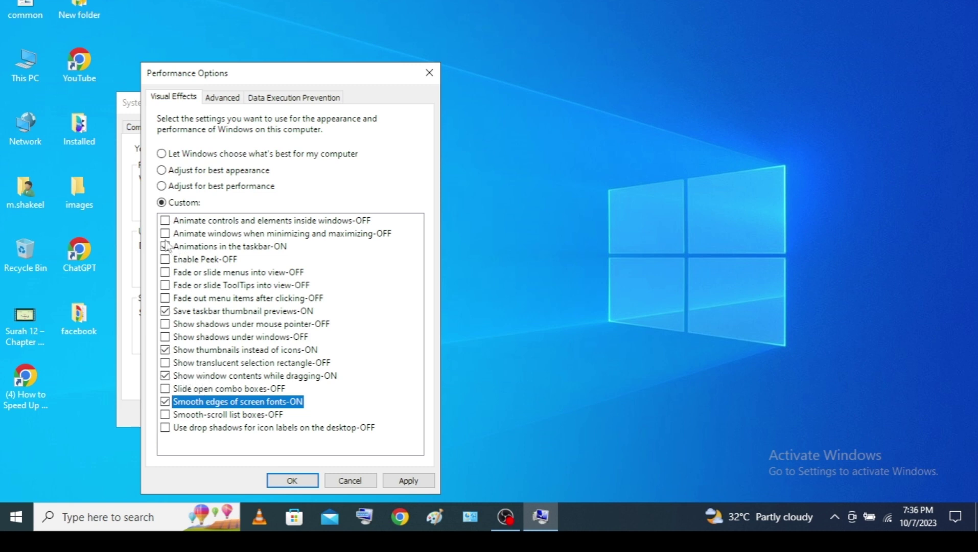
click(408, 481)
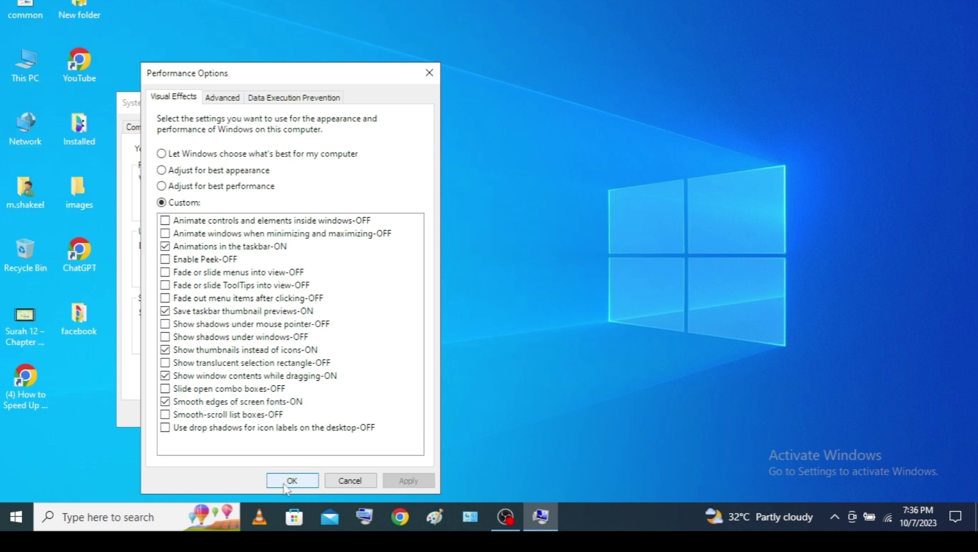
click(287, 483)
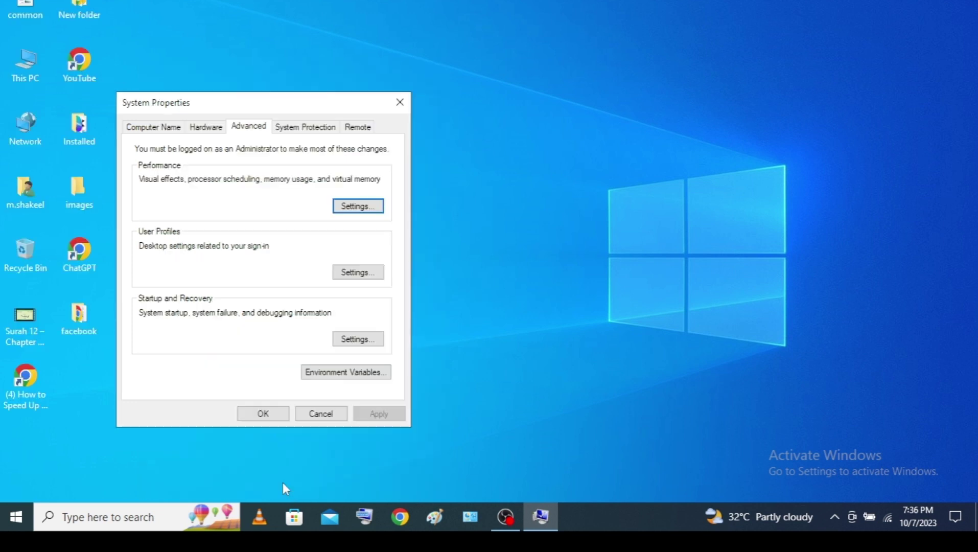
click(400, 103)
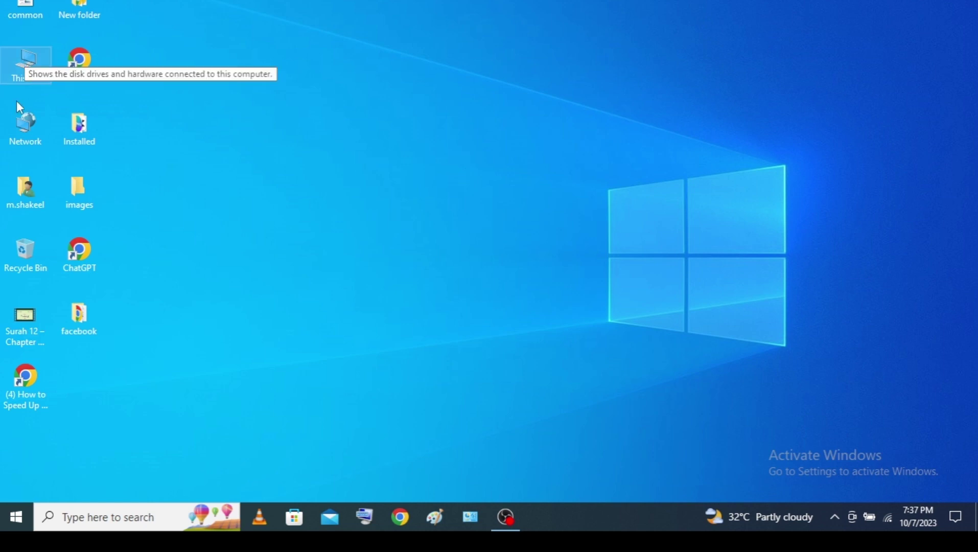
Open the Temp folder inside the Windows folder on Local Disk (C:).
double_click(24, 55)
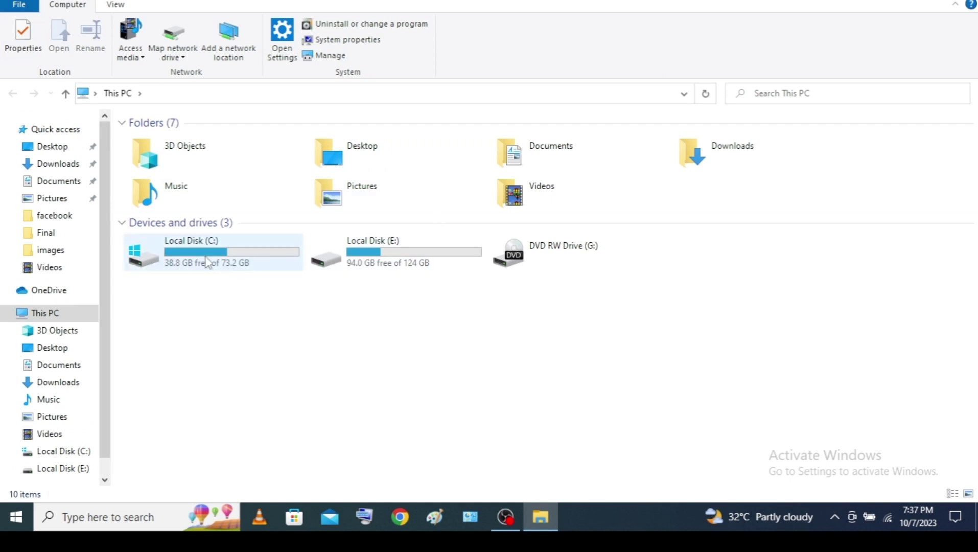
double_click(195, 254)
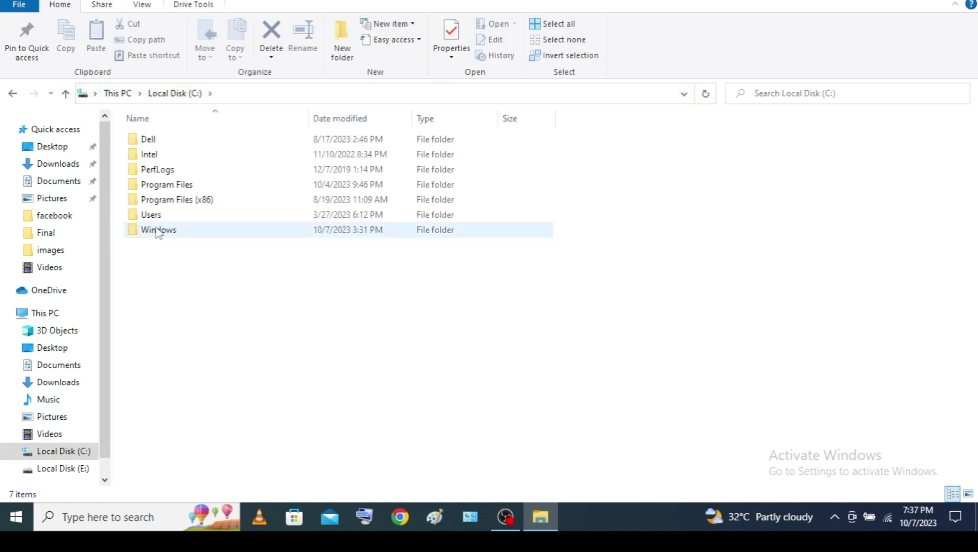
double_click(156, 230)
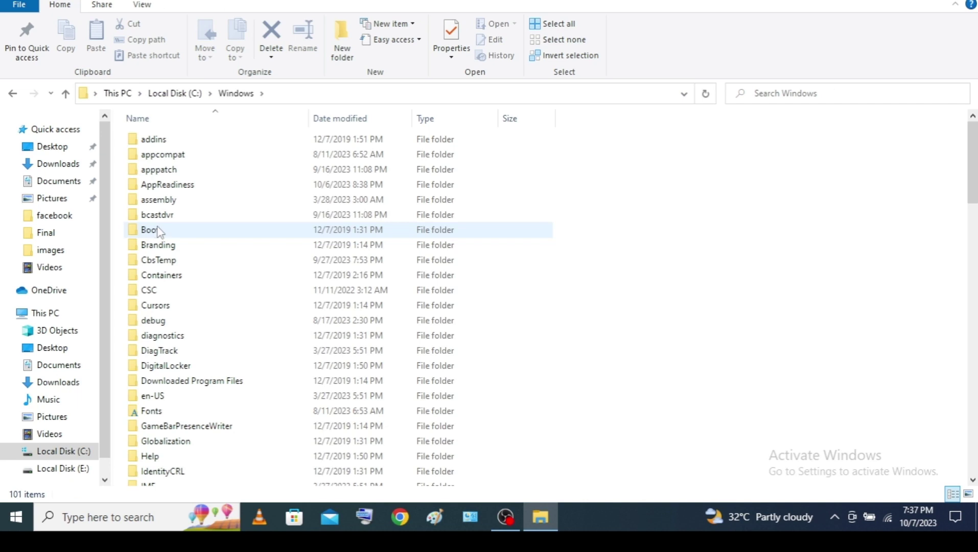
scroll(220, 286, down, 2)
scroll(220, 285, down, 2)
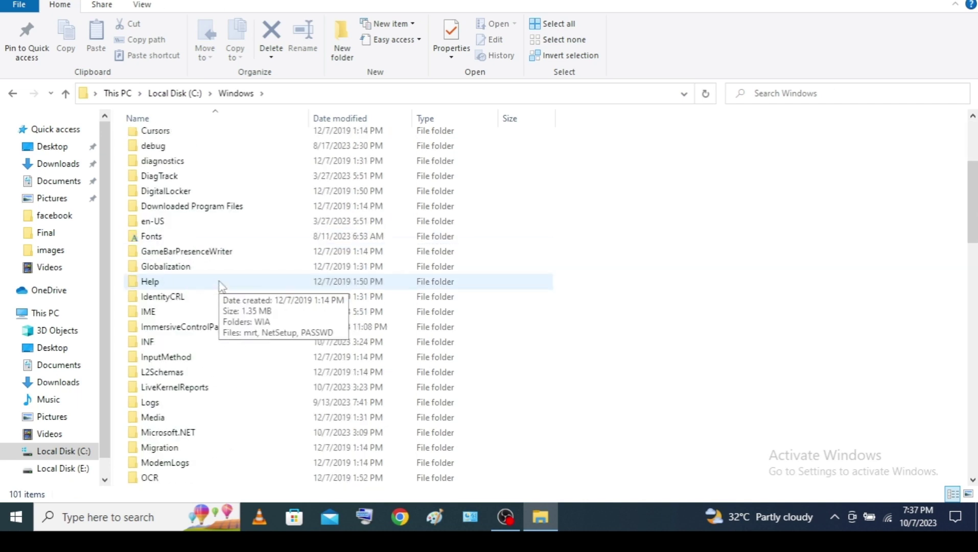
scroll(221, 285, down, 2)
scroll(221, 285, down, 3)
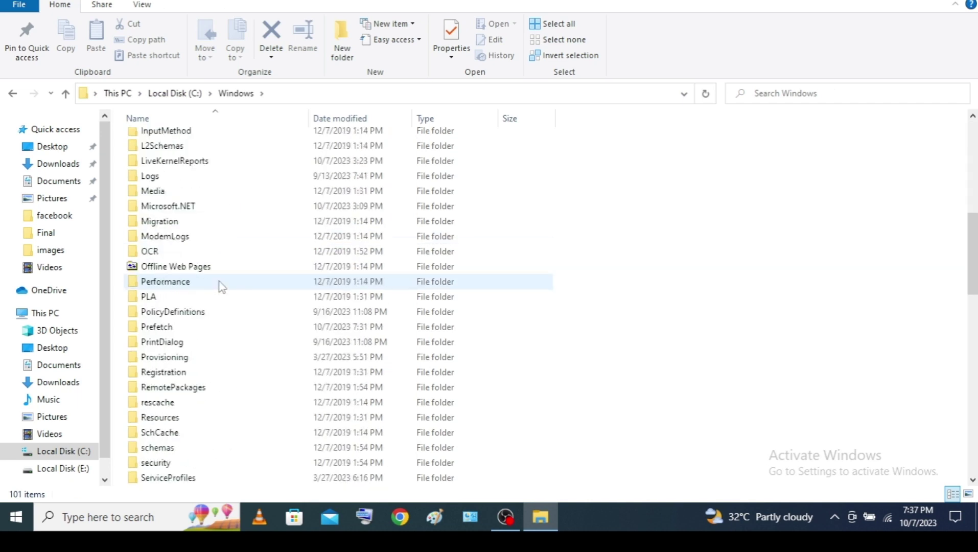
scroll(225, 317, down, 7)
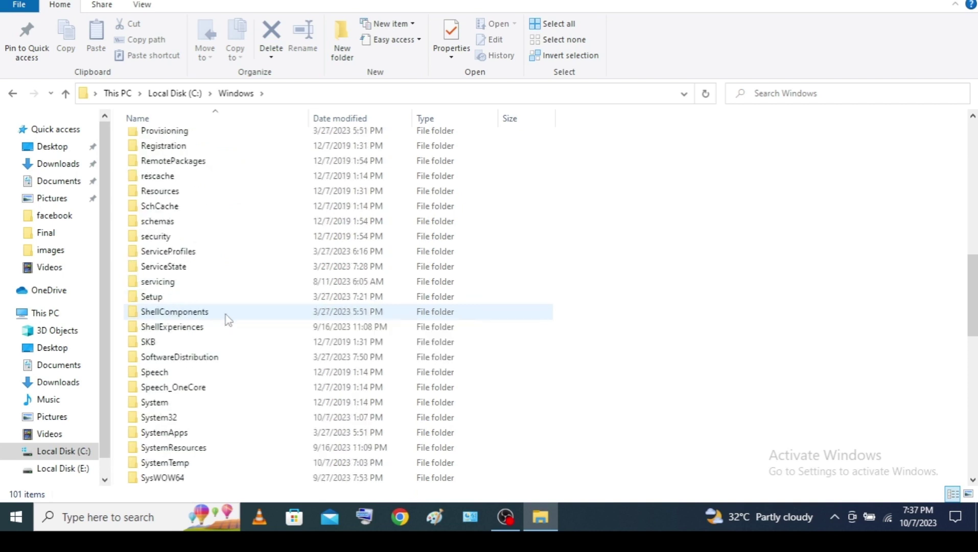
scroll(225, 317, down, 1)
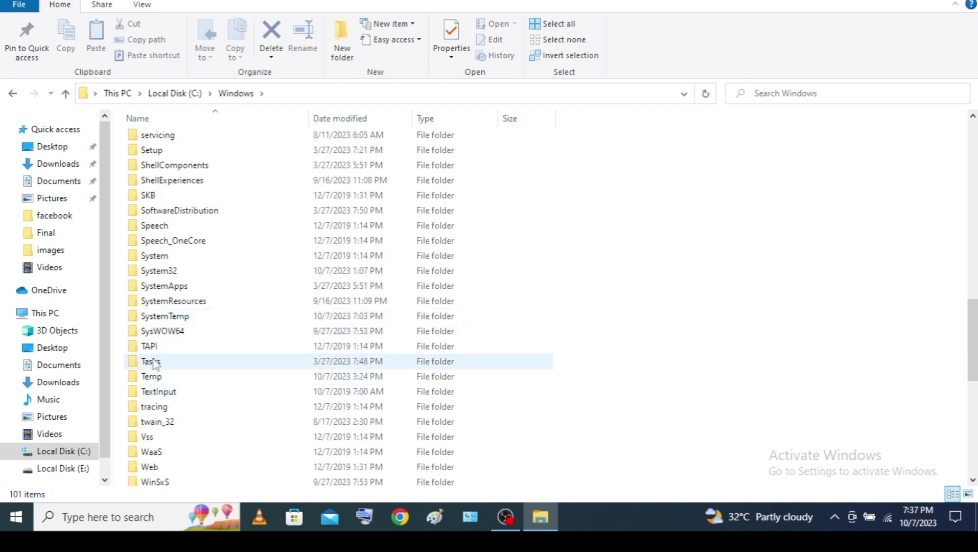
double_click(163, 377)
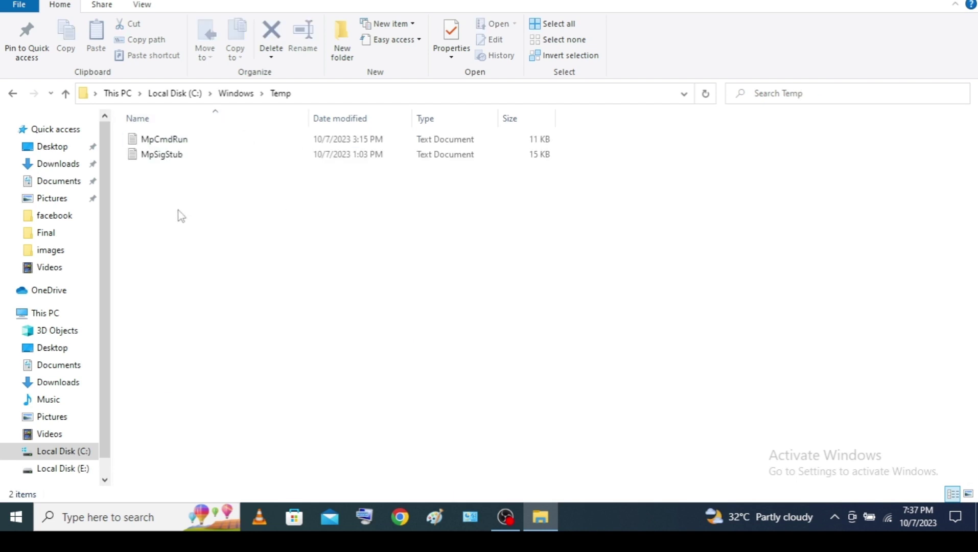
Delete the files MpCmdRun and MpSigStub from the Temp folder, close the folder window and refresh the desktop.
drag(177, 210, 240, 132)
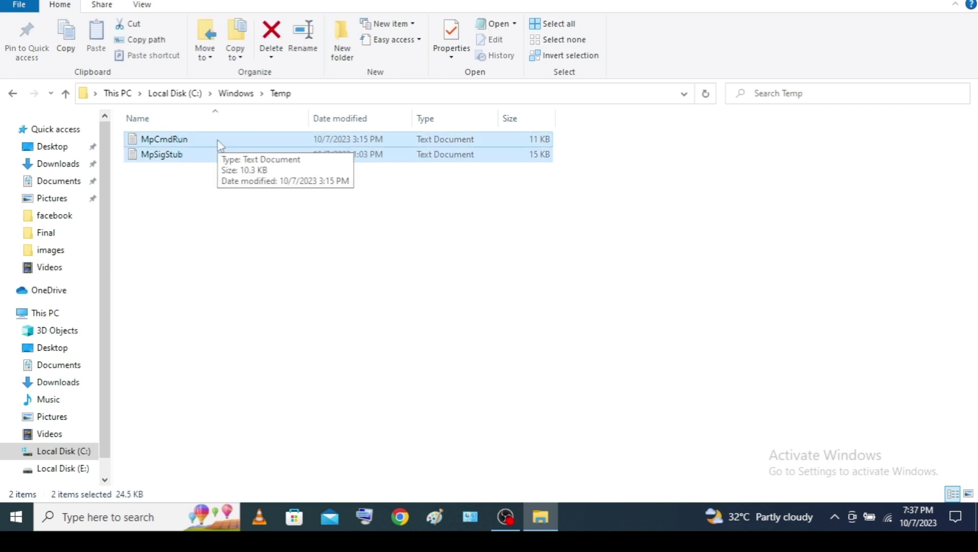
right_click(219, 145)
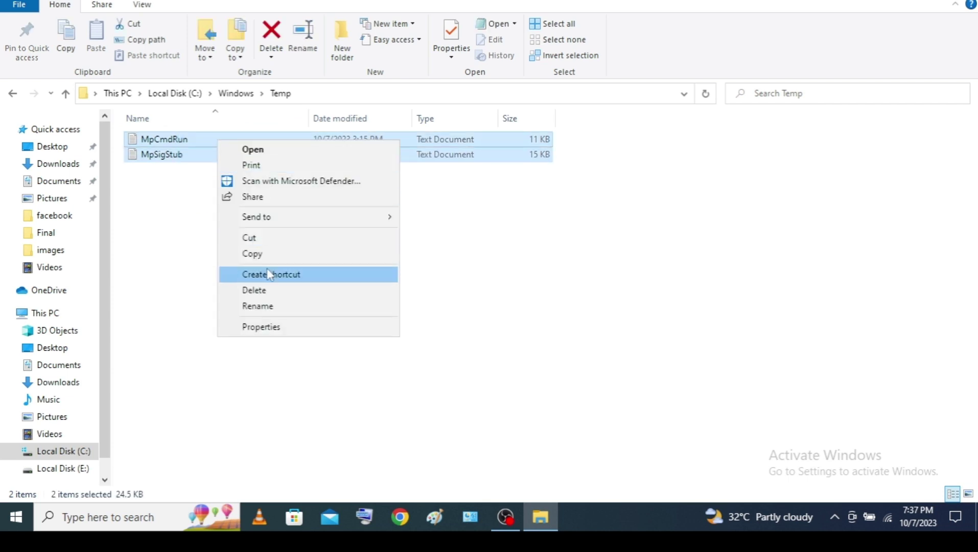
click(262, 292)
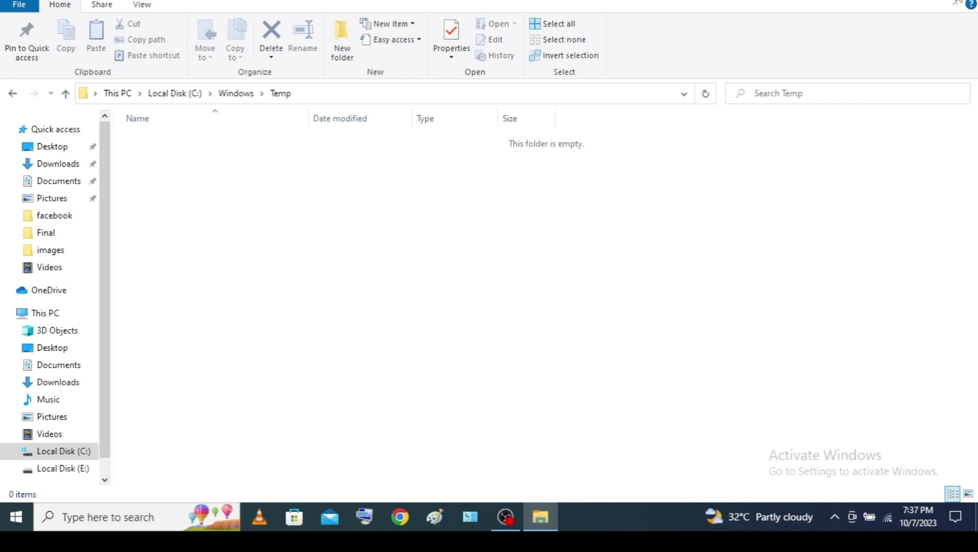
click(969, 3)
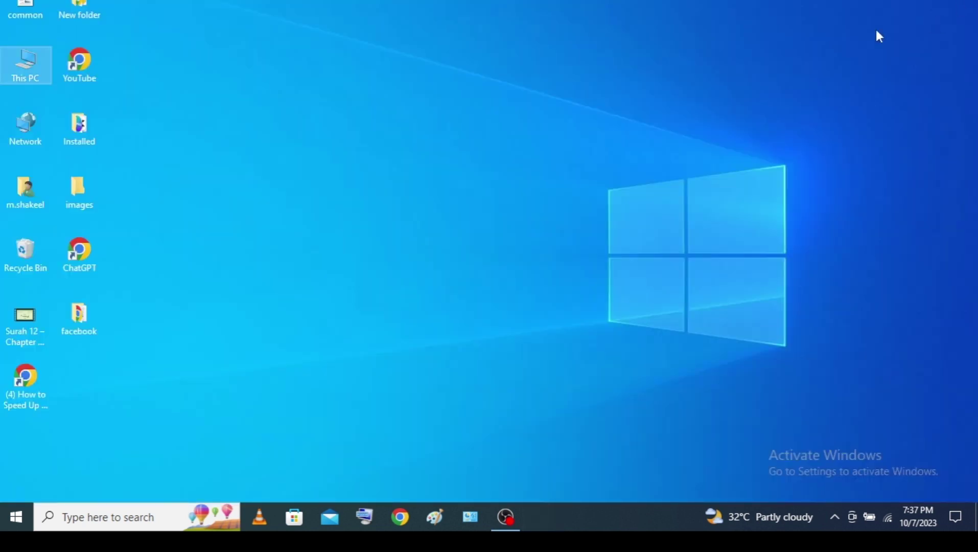
right_click(392, 58)
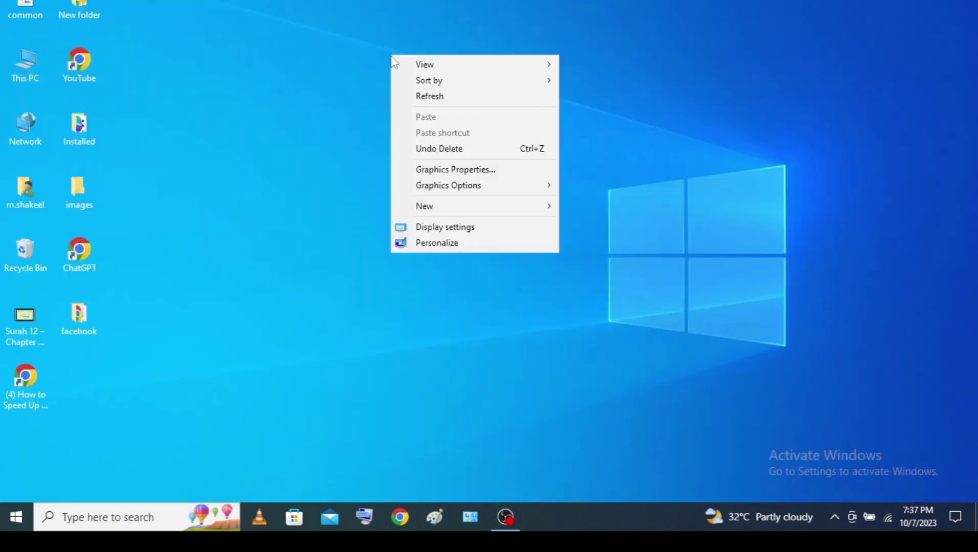
click(422, 95)
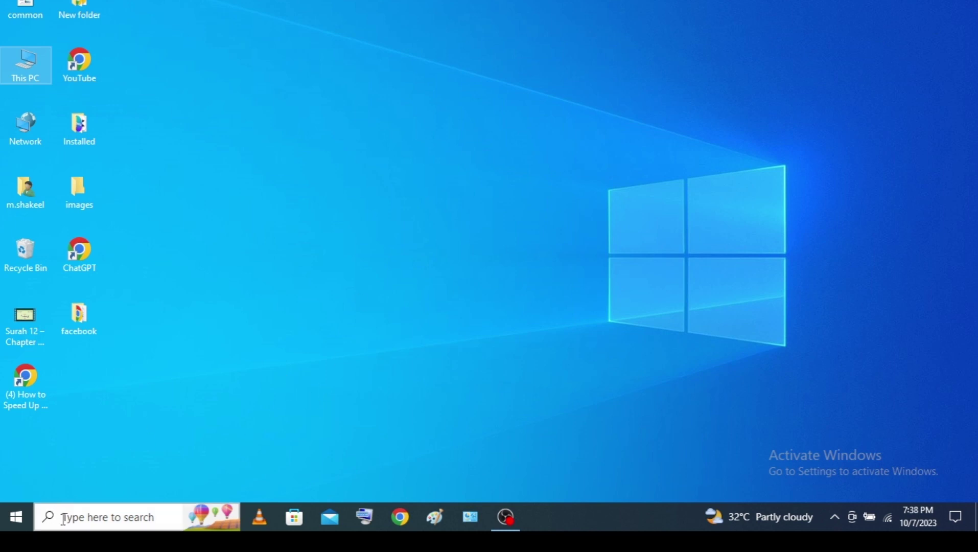
Open Disk Cleanup from Windows search and scan drive C: for files to clean up.
click(44, 519)
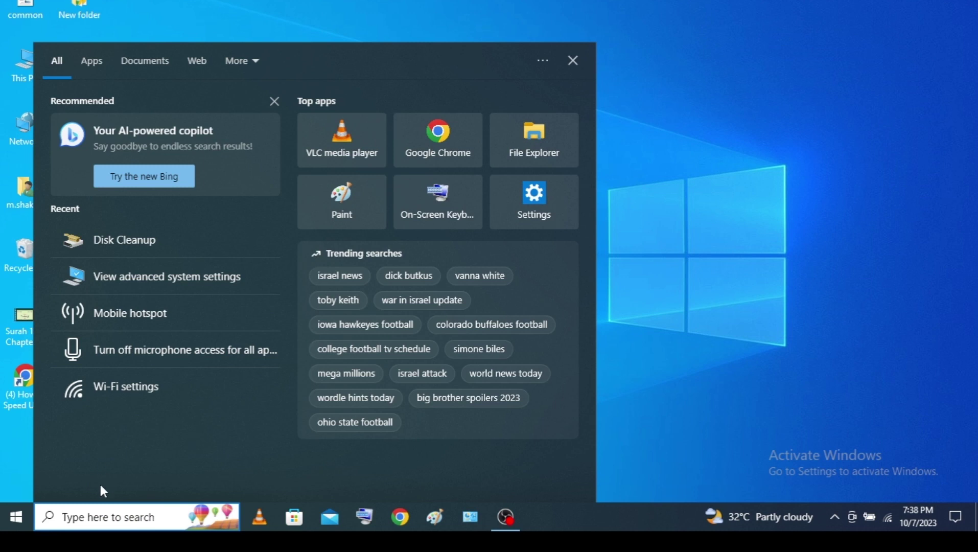
click(102, 242)
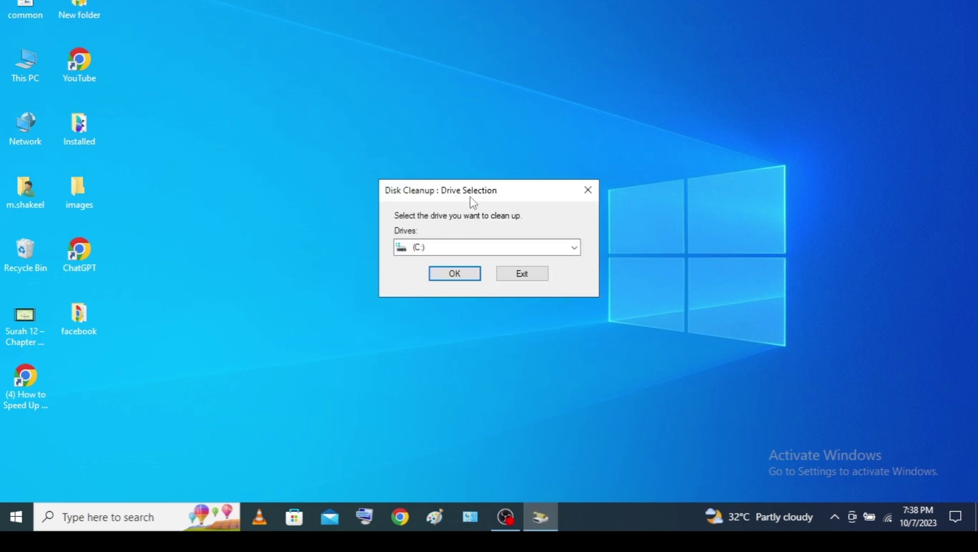
click(574, 248)
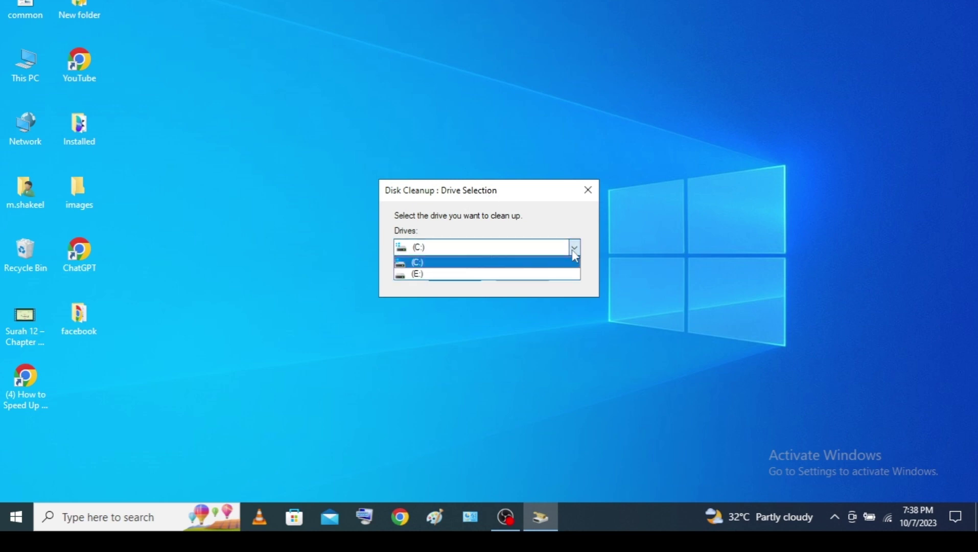
click(428, 262)
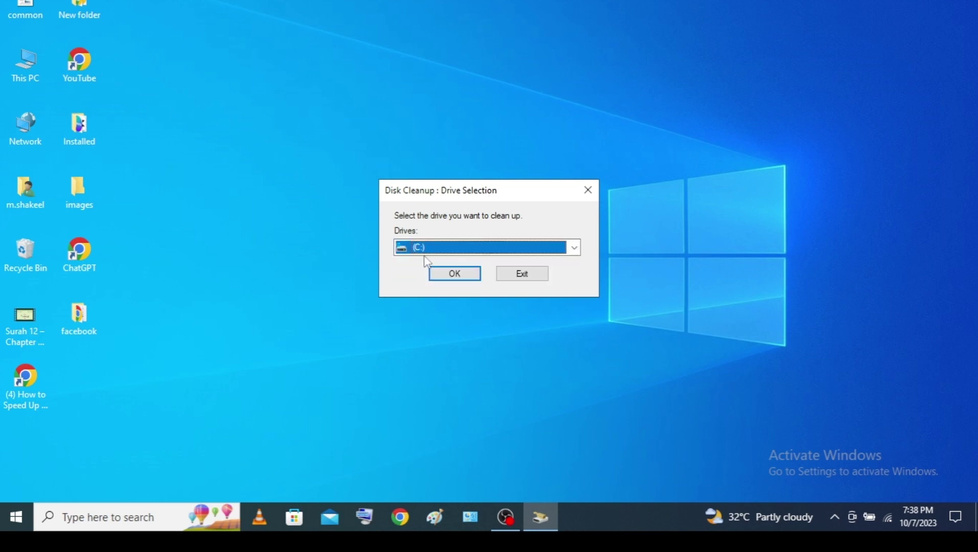
click(455, 274)
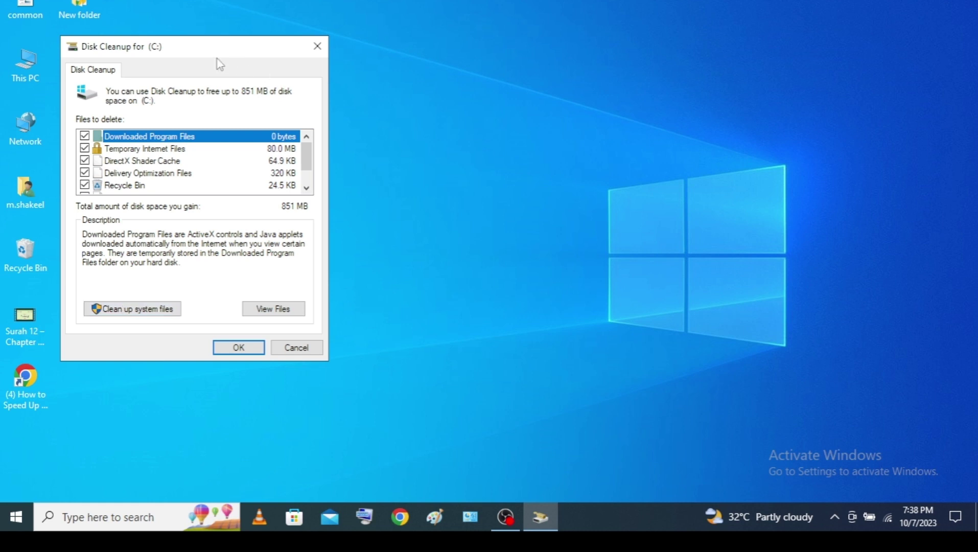
Extend the cleanup to system files and scan drive C: again.
click(127, 312)
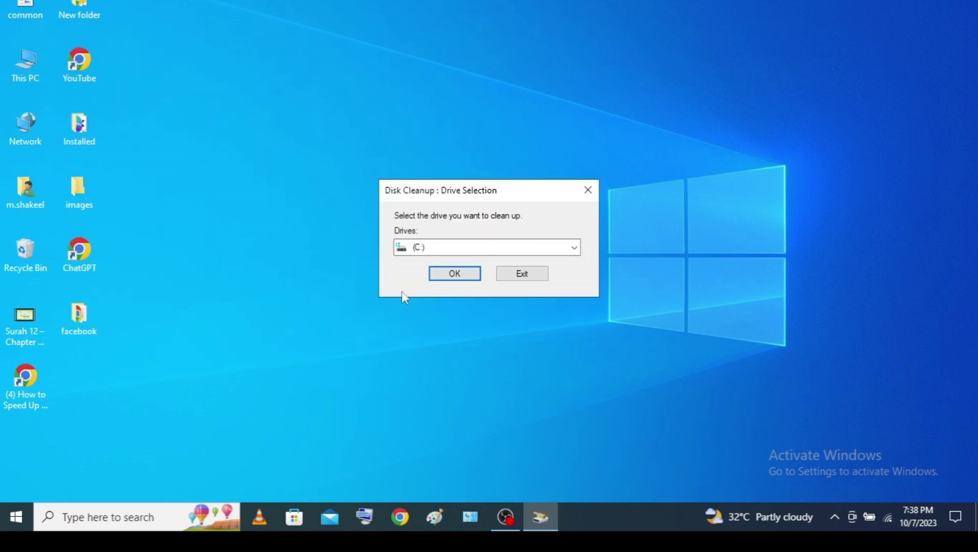
click(574, 247)
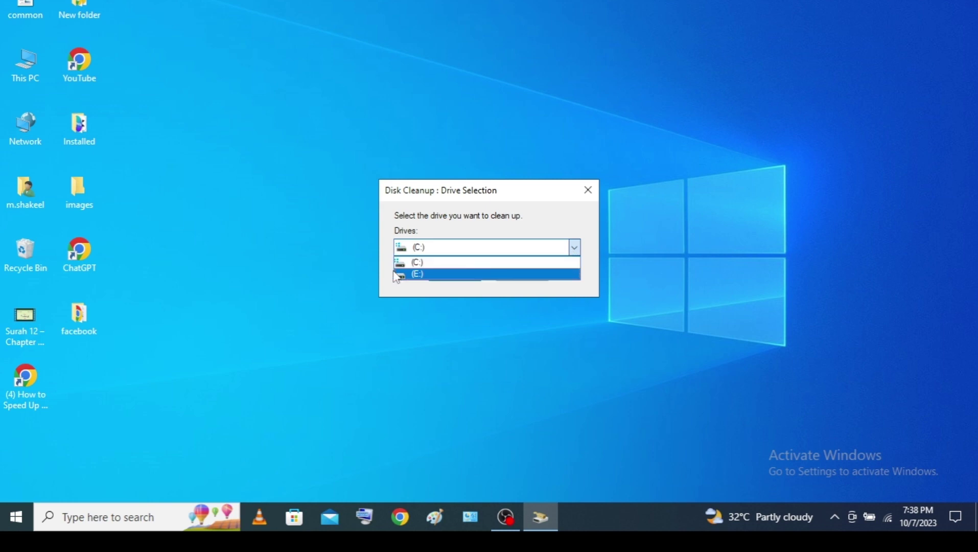
click(416, 262)
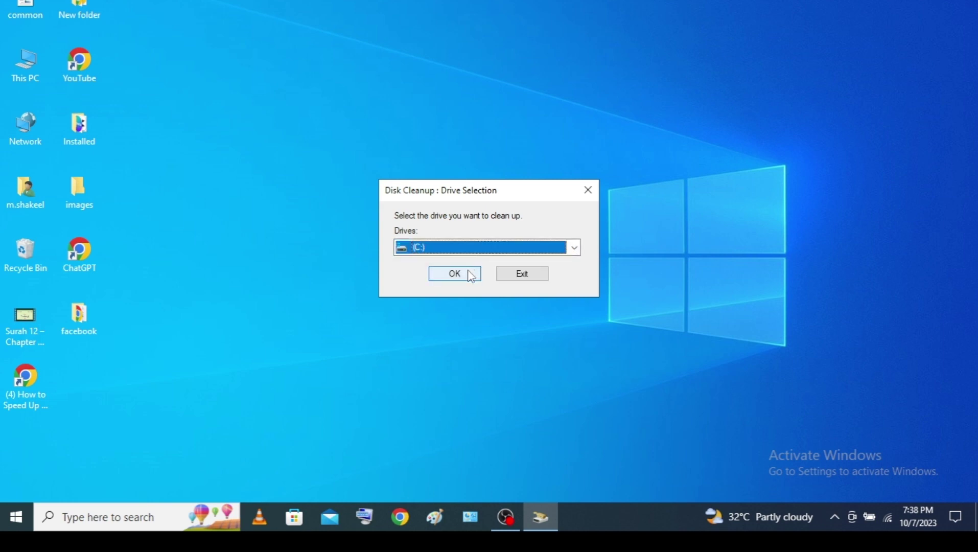
click(456, 274)
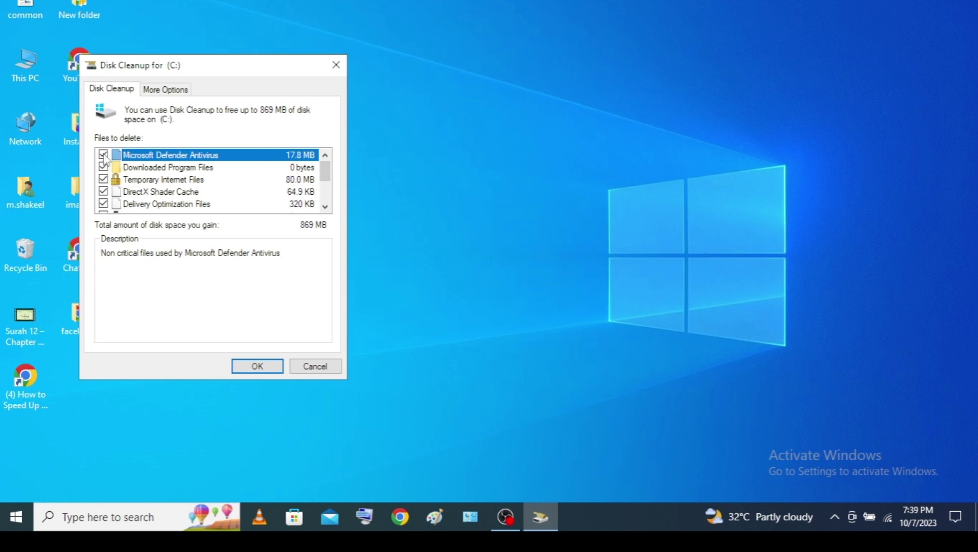
Review the checked file categories for drive C: and permanently delete those files.
scroll(105, 169, down, 2)
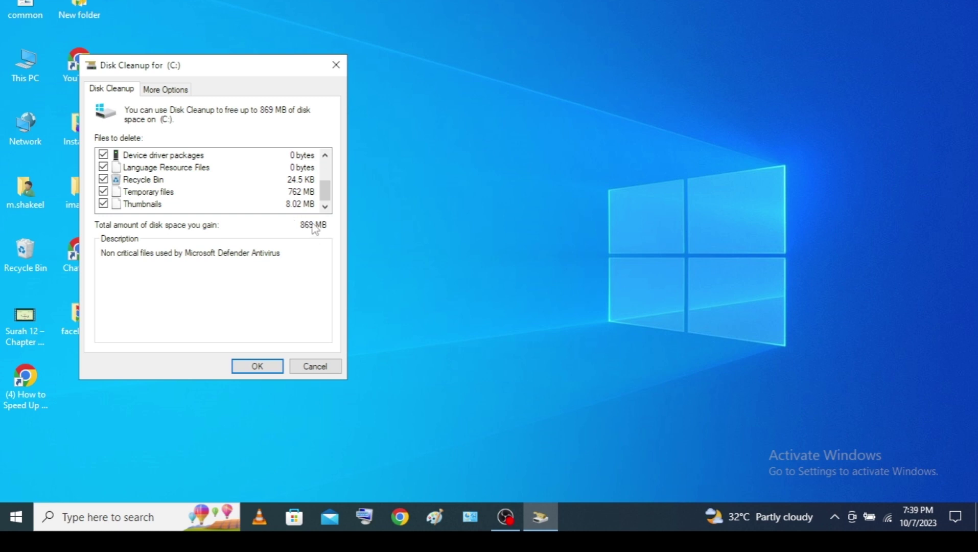
drag(326, 194, 326, 172)
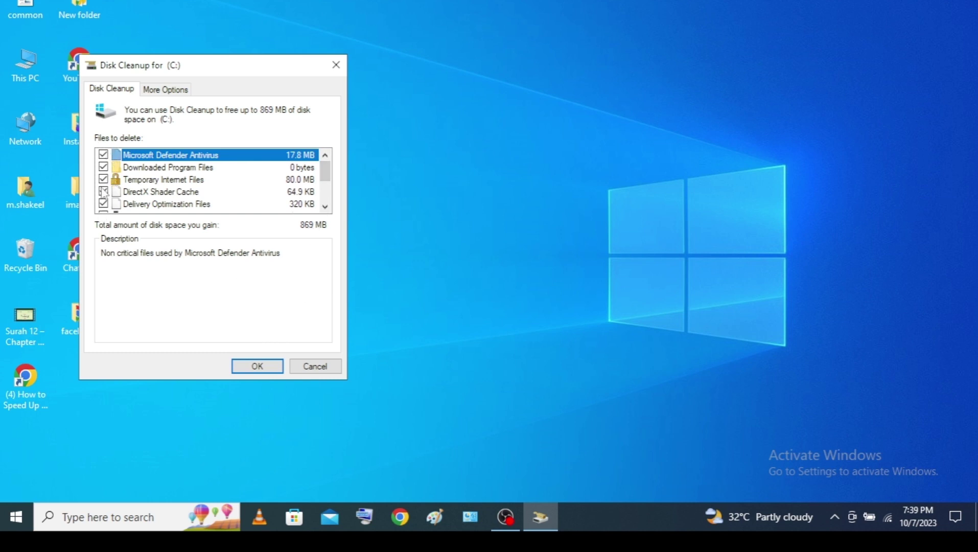
scroll(104, 192, down, 3)
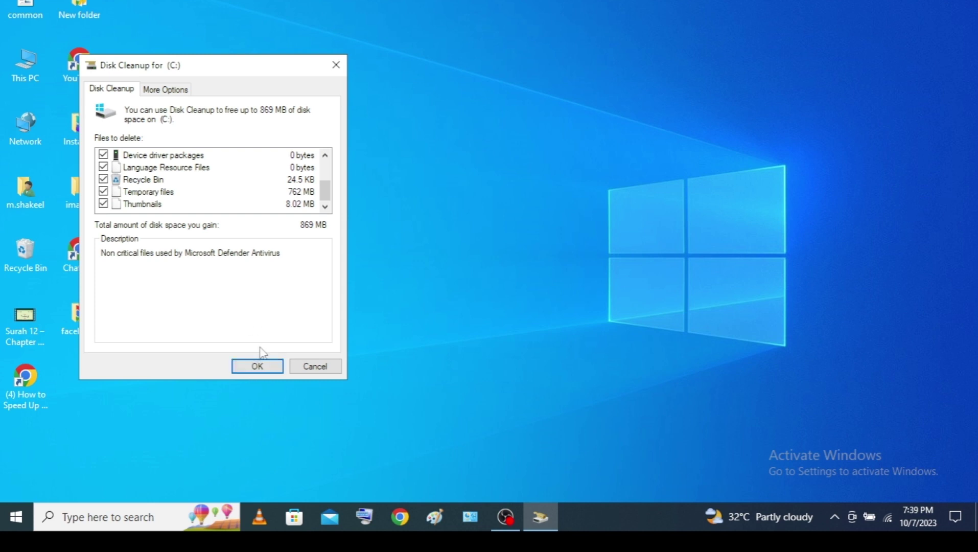
click(260, 366)
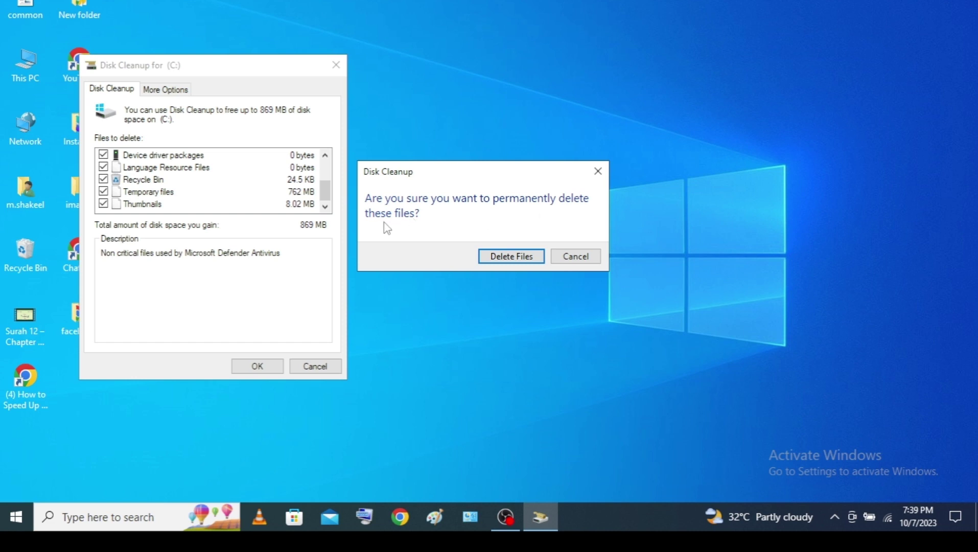
click(499, 258)
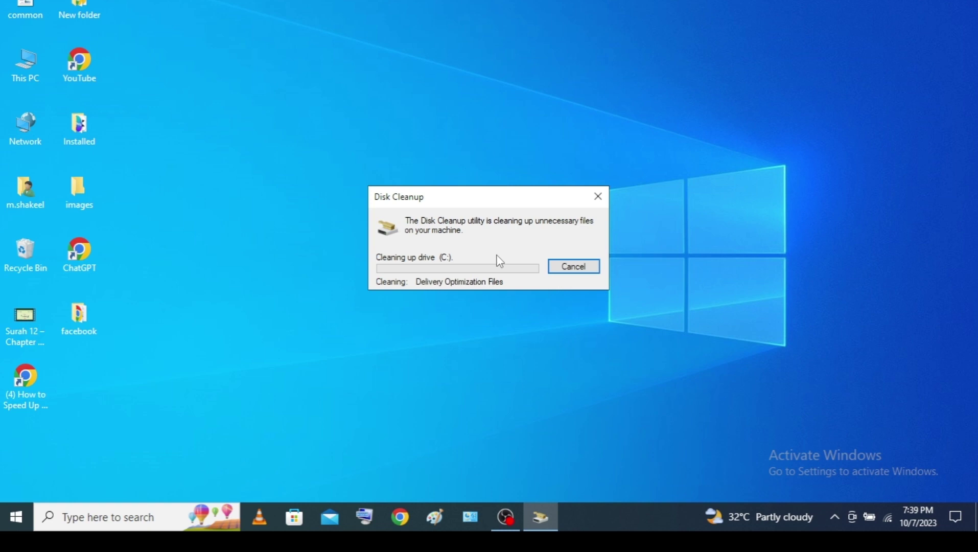